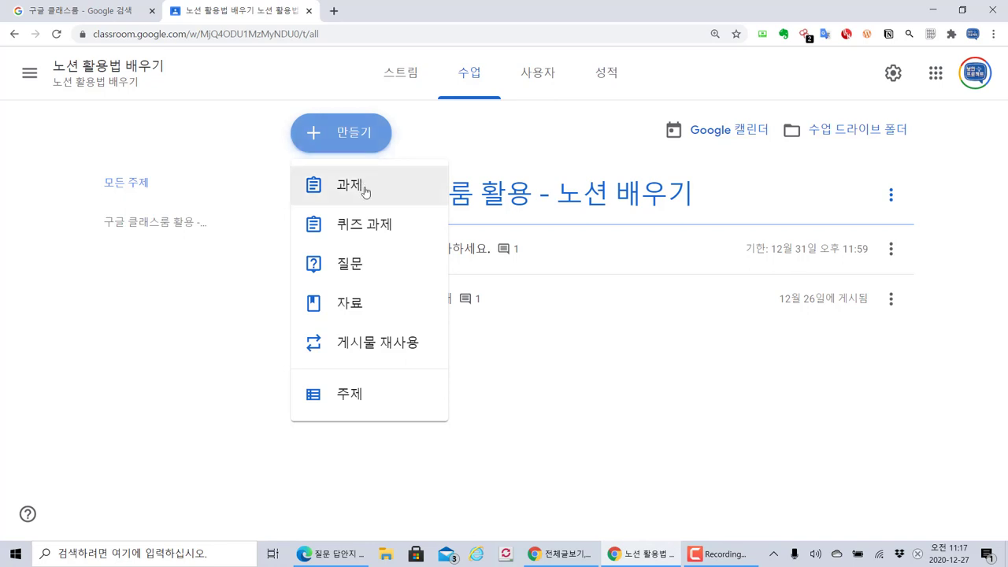
Create a new assignment in the class and title it "과제 평가 기준표 사례입니다."
{"action": "left_click", "coordinate": [365, 191]}
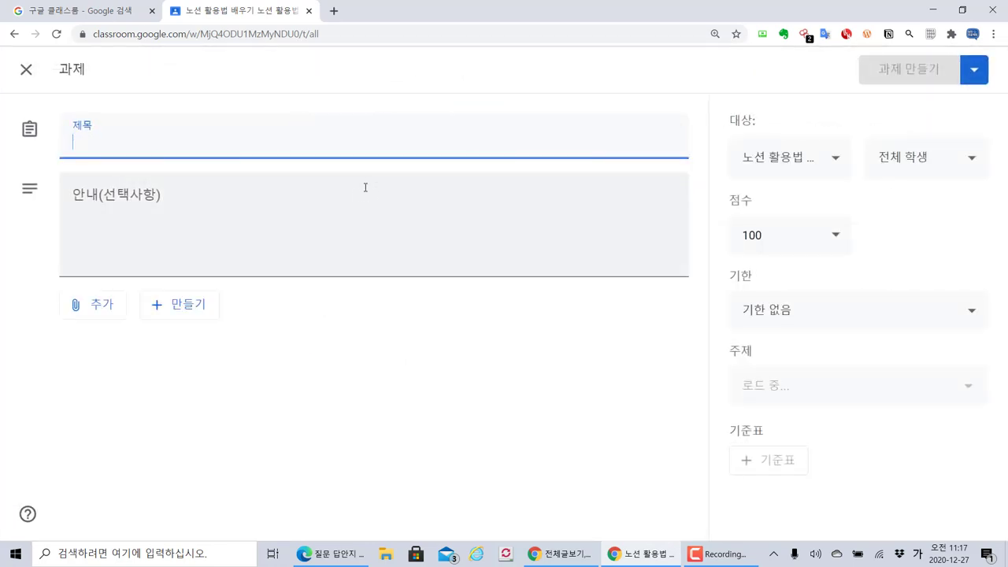
{"action": "left_click", "coordinate": [396, 202]}
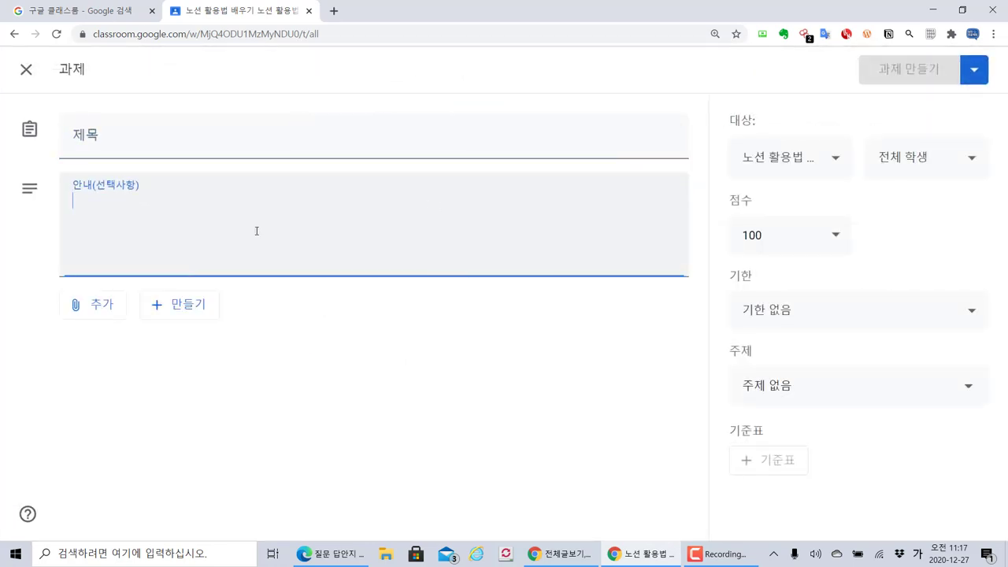
{"action": "left_click", "coordinate": [228, 142]}
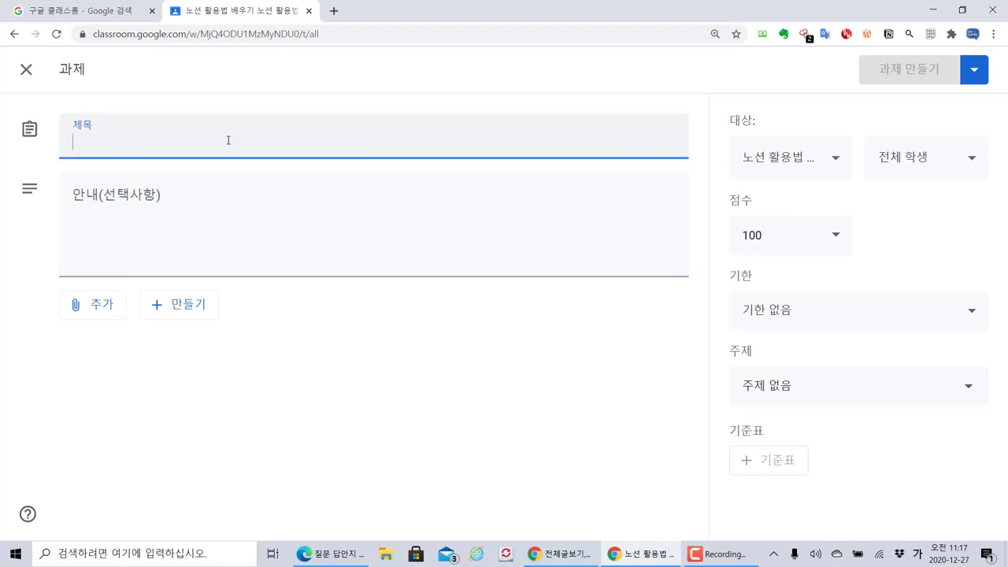
{"action": "type", "text": "과제"}
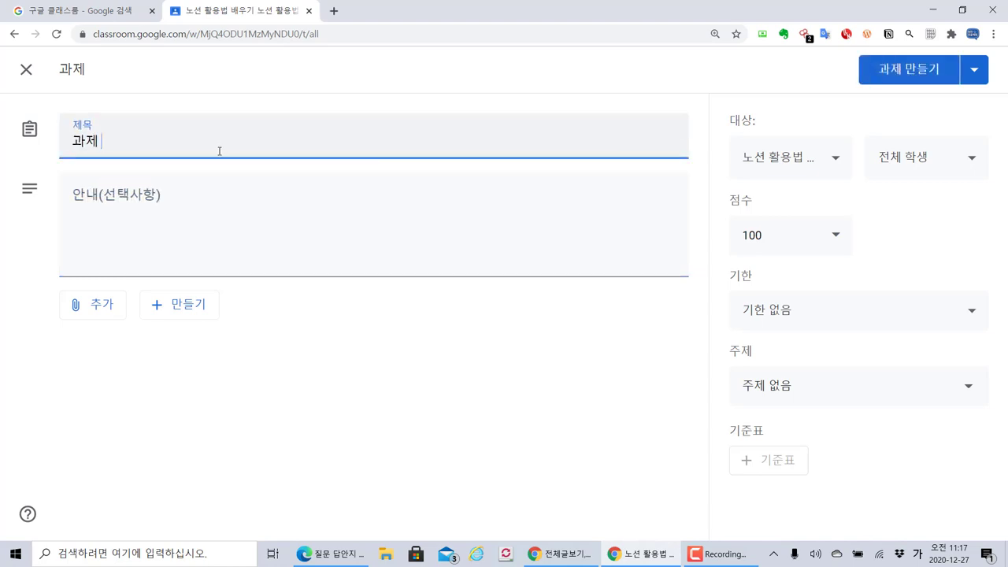
{"action": "type", "text": " 평가 기준표 ㅅ샘플입"}
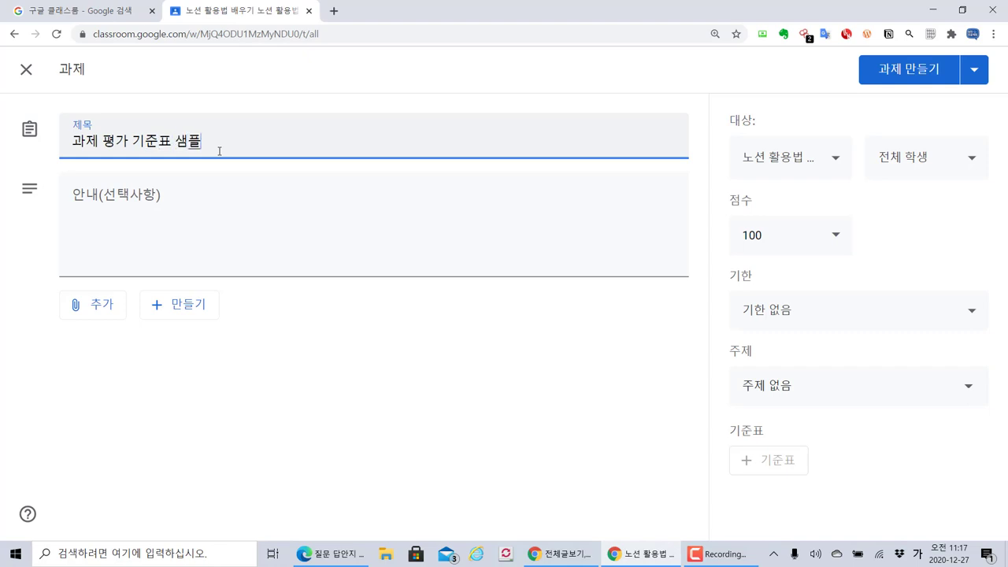
{"action": "key", "text": "BackSpace"}
{"action": "key", "text": "BackSpace"}
{"action": "key", "text": "BackSpace"}
{"action": "type", "text": "사례입니다."}
Copy the assignment title into the instructions so they also read "과제 평가 기준표 사례입니다."
{"action": "key", "text": "ctrl+a"}
{"action": "key", "text": "ctrl+c"}
{"action": "left_click", "coordinate": [245, 195]}
{"action": "key", "text": "ctrl+v"}
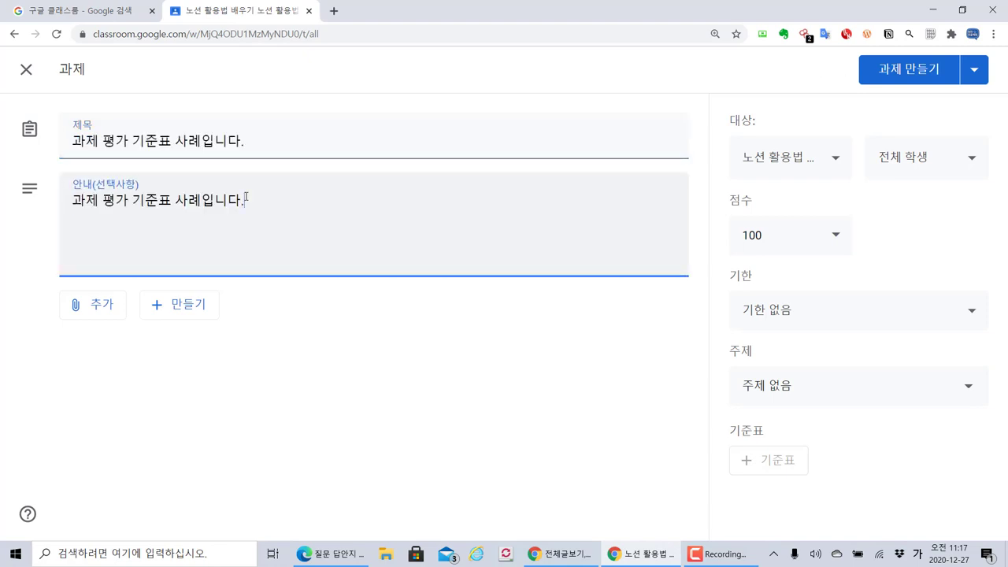
{"action": "left_click", "coordinate": [379, 412]}
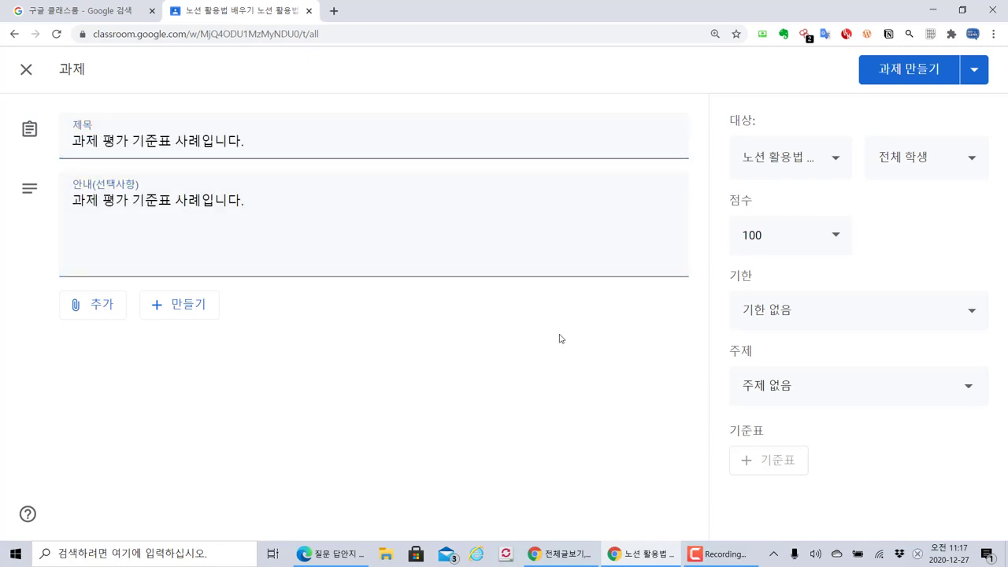
{"action": "left_click", "coordinate": [98, 300]}
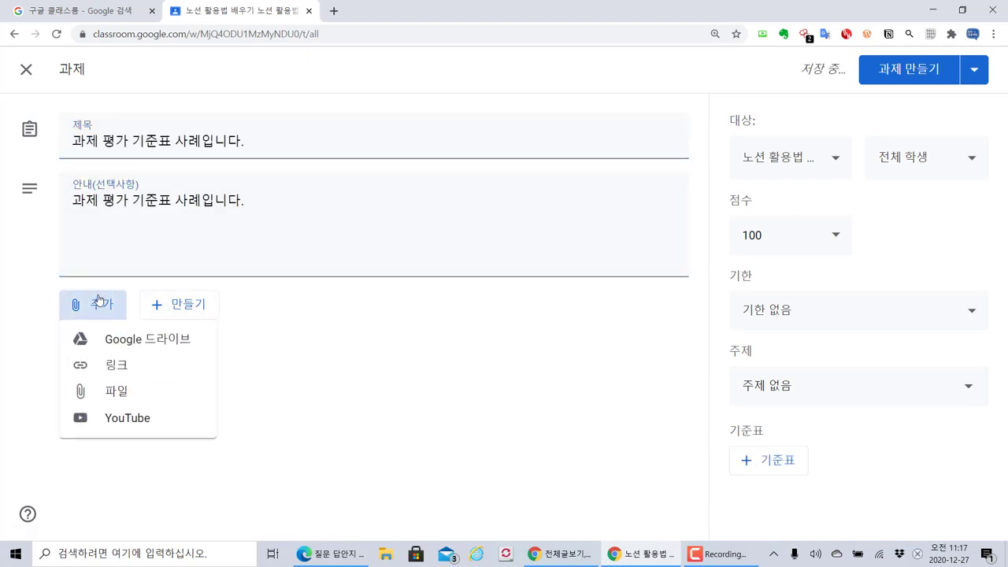
{"action": "left_click", "coordinate": [265, 359]}
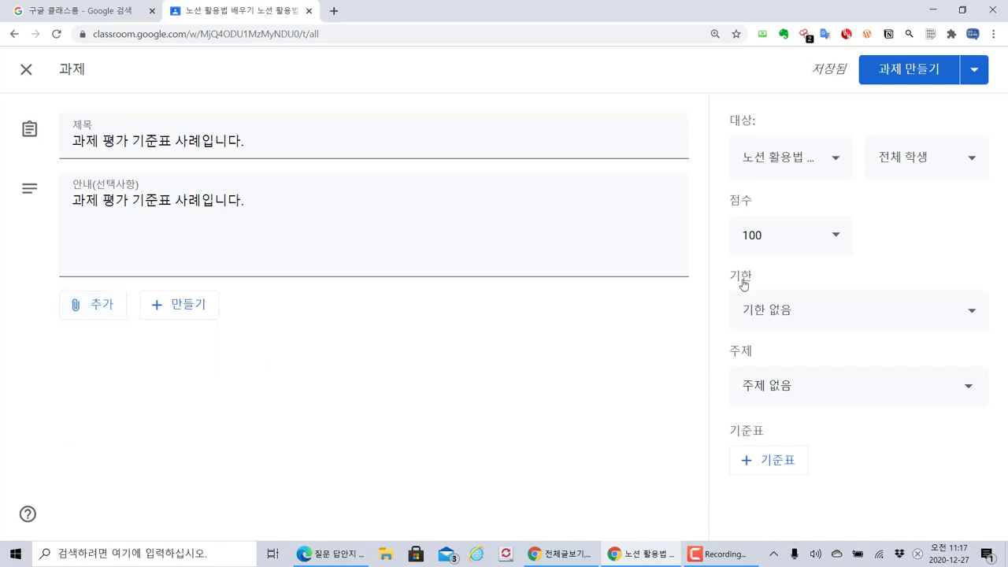
Set the assignment's points to 10
{"action": "left_click", "coordinate": [778, 228]}
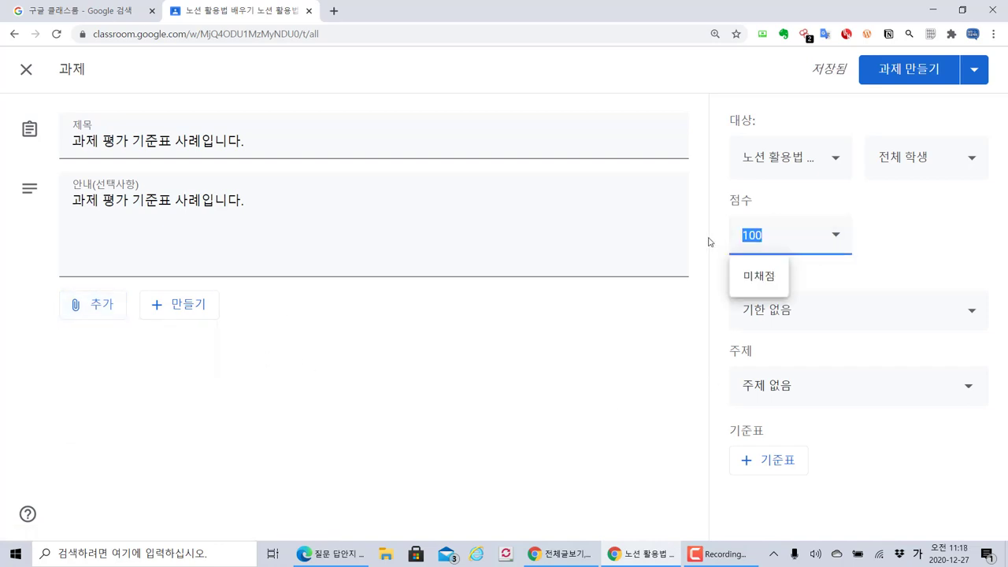
{"action": "type", "text": "10"}
{"action": "key", "text": "Tab"}
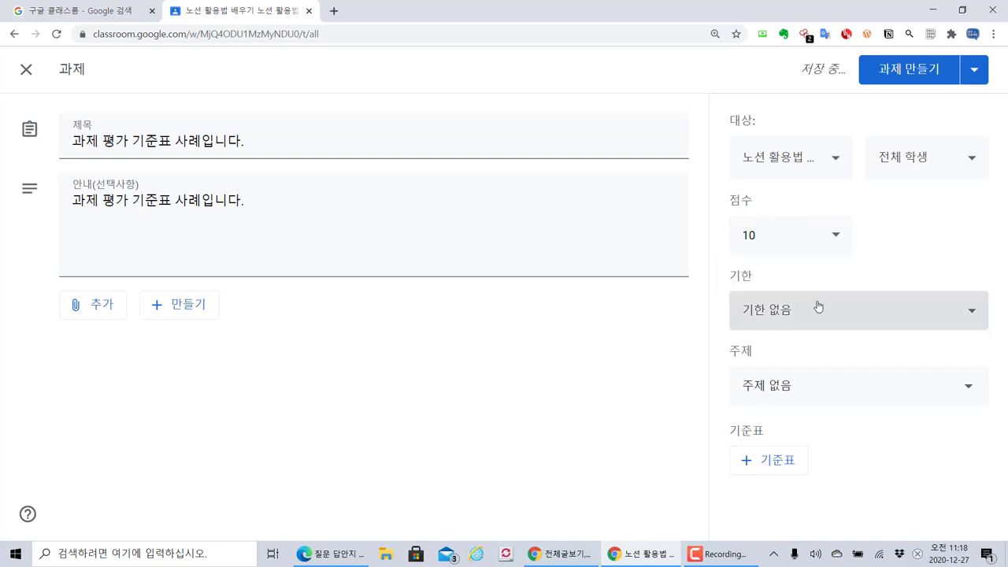
Set the assignment's due date to December 31, 2020 and assign it to the topic "구글 클래스룸 활용 - 노션 배우기"
{"action": "left_click", "coordinate": [815, 308]}
{"action": "left_click", "coordinate": [856, 368]}
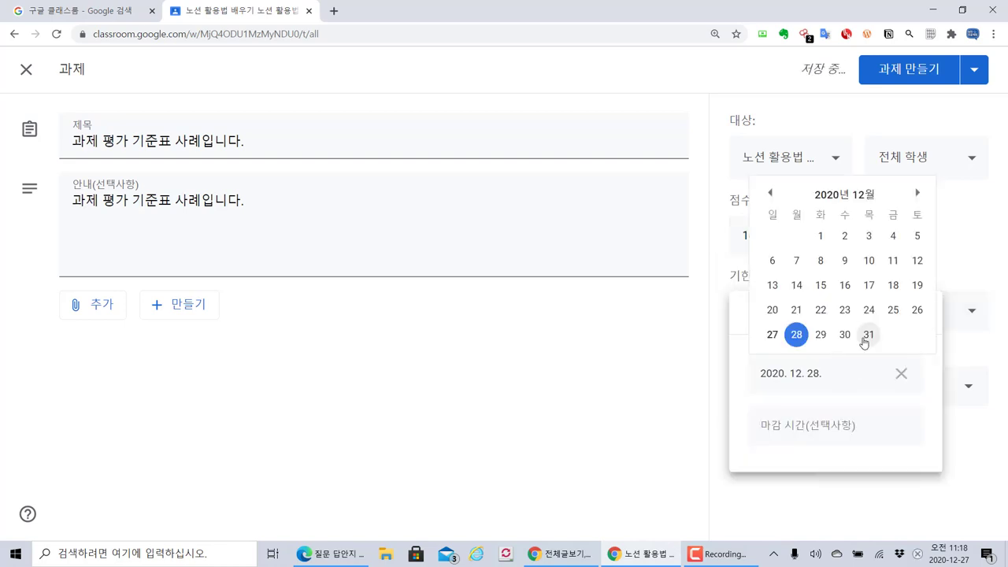
{"action": "left_click", "coordinate": [865, 337]}
{"action": "left_click", "coordinate": [667, 380]}
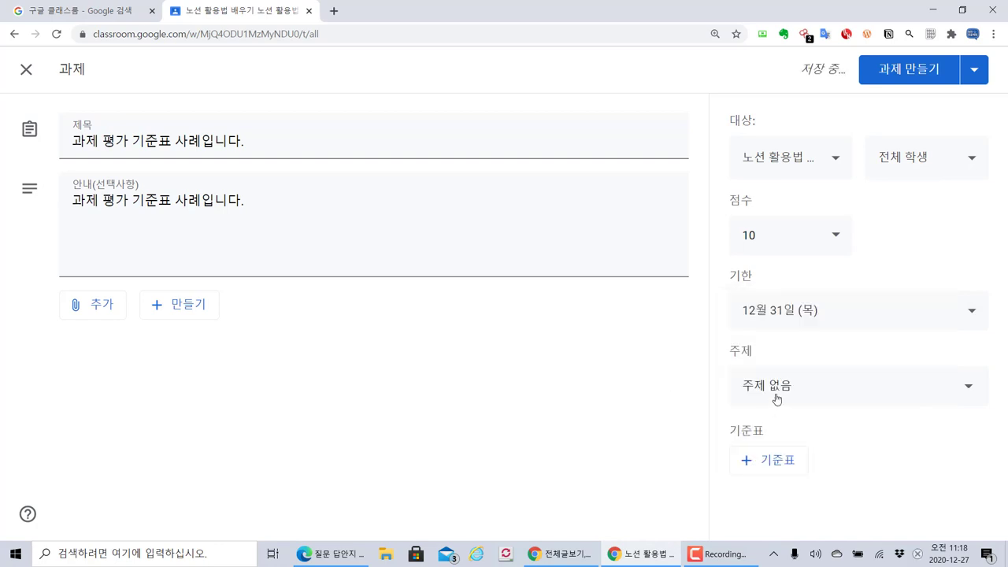
{"action": "left_click", "coordinate": [775, 398]}
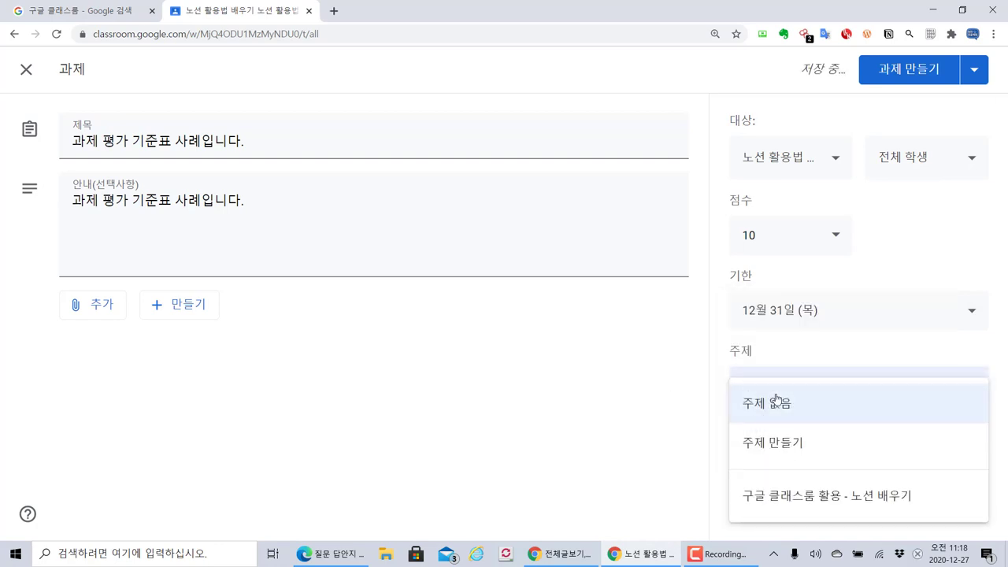
{"action": "left_click", "coordinate": [830, 496]}
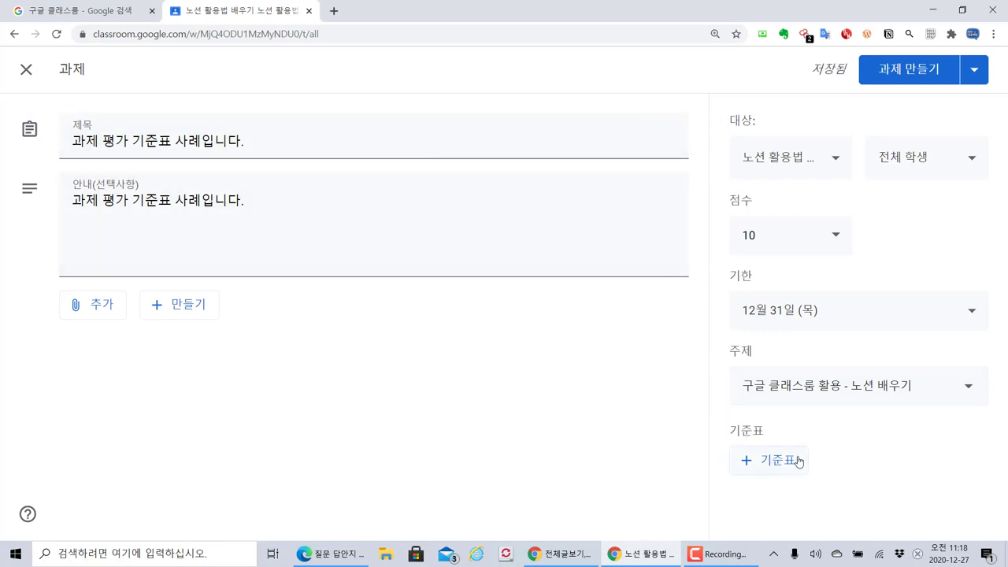
{"action": "left_click_drag", "start_coordinate": [714, 415], "coordinate": [848, 480]}
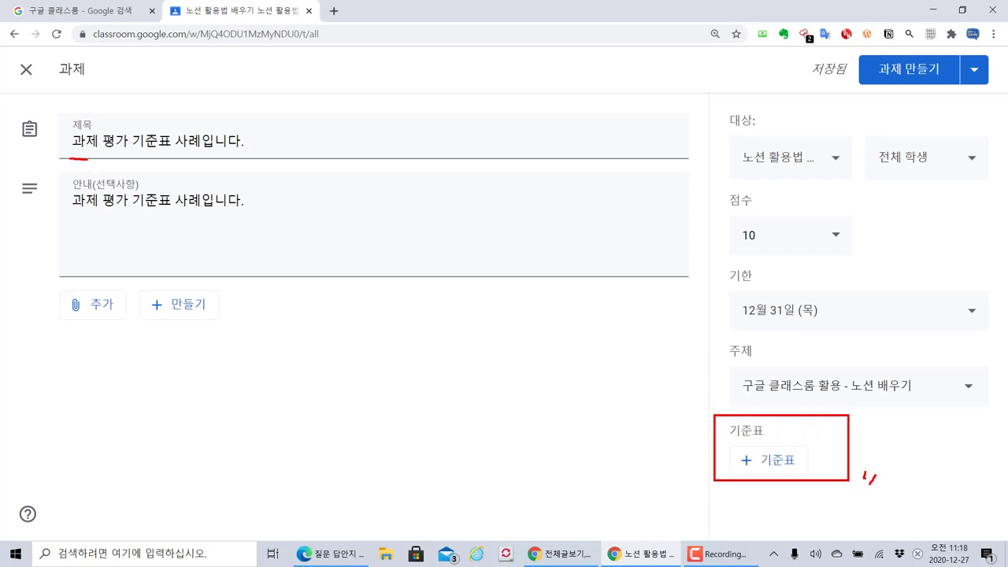
{"action": "left_click_drag", "start_coordinate": [86, 158], "coordinate": [105, 158]}
{"action": "key", "text": "Escape"}
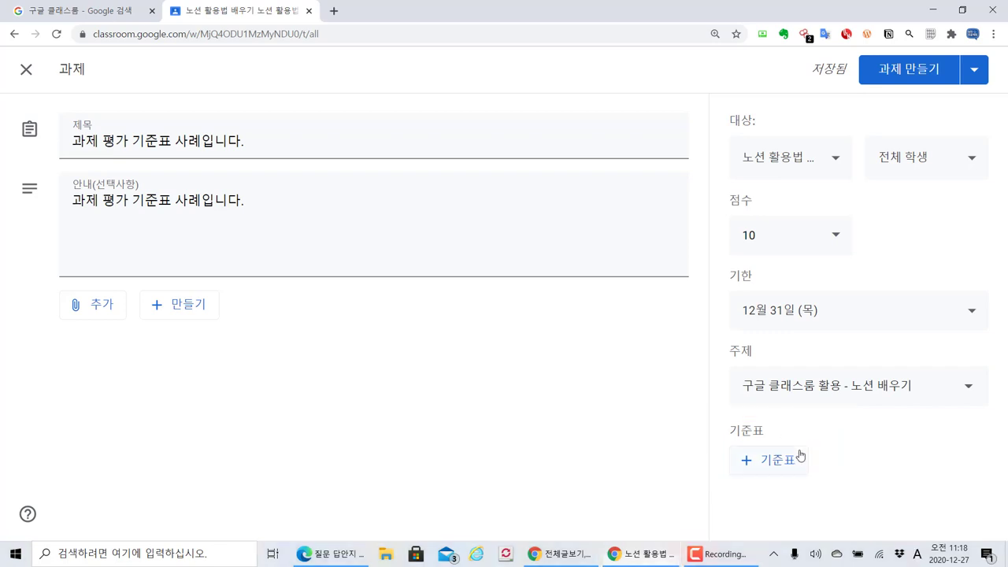
Create a new rubric for the assignment and title its first criterion "과제 평가 기준표 첫번째"
{"action": "left_click", "coordinate": [758, 471]}
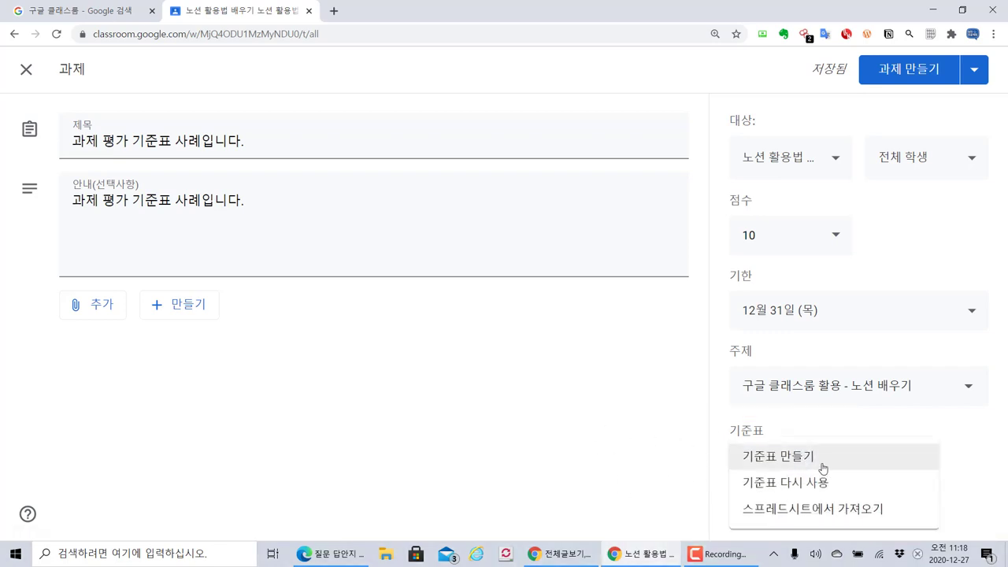
{"action": "left_click", "coordinate": [780, 465]}
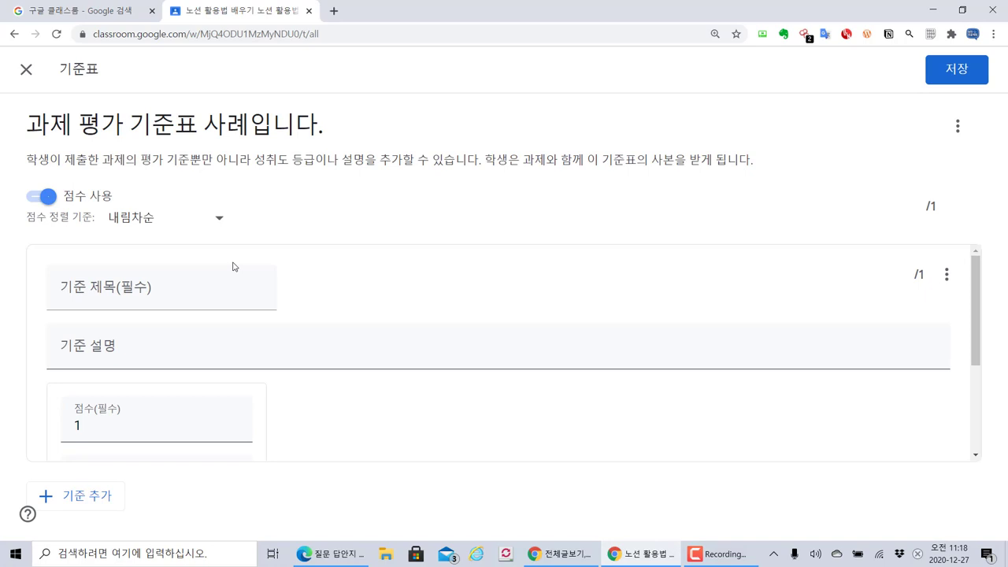
{"action": "scroll", "coordinate": [233, 267], "scroll_direction": "down", "scroll_amount": 2}
{"action": "scroll", "coordinate": [306, 319], "scroll_direction": "up", "scroll_amount": 2}
{"action": "key", "text": "ctrl+minus"}
{"action": "scroll", "coordinate": [361, 323], "scroll_direction": "down", "scroll_amount": 1}
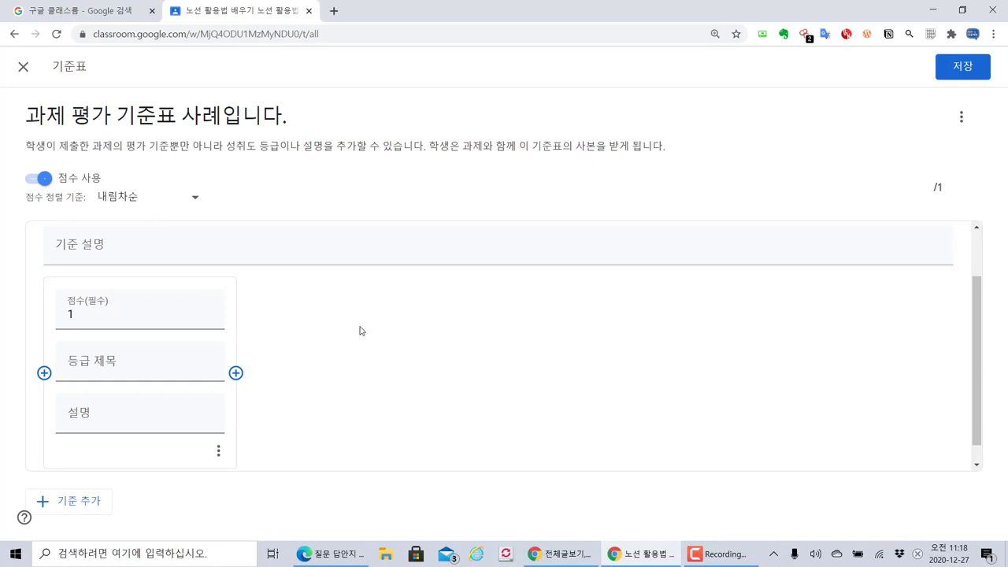
{"action": "scroll", "coordinate": [362, 331], "scroll_direction": "up", "scroll_amount": 1}
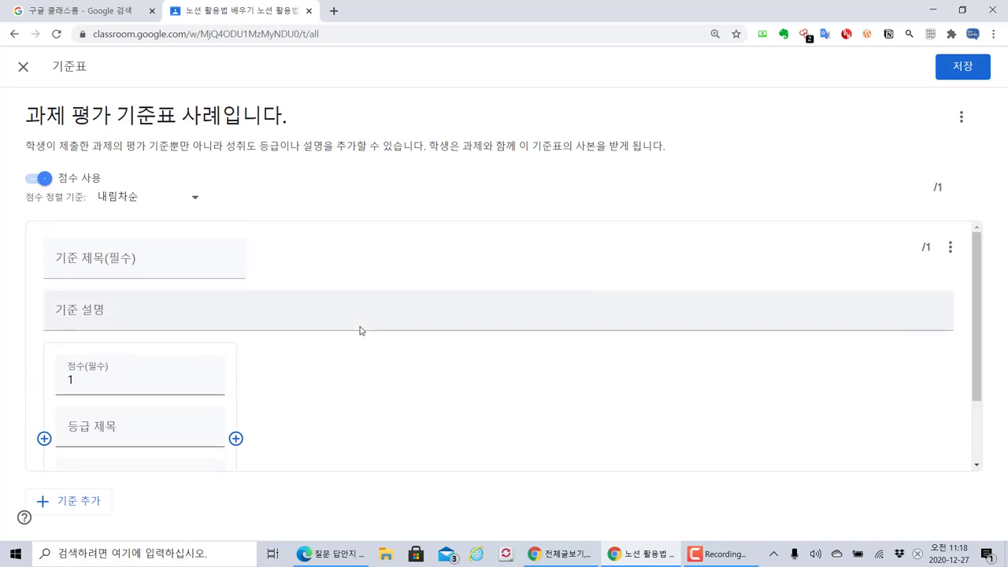
{"action": "left_click", "coordinate": [168, 265]}
{"action": "type", "text": "과제 평"}
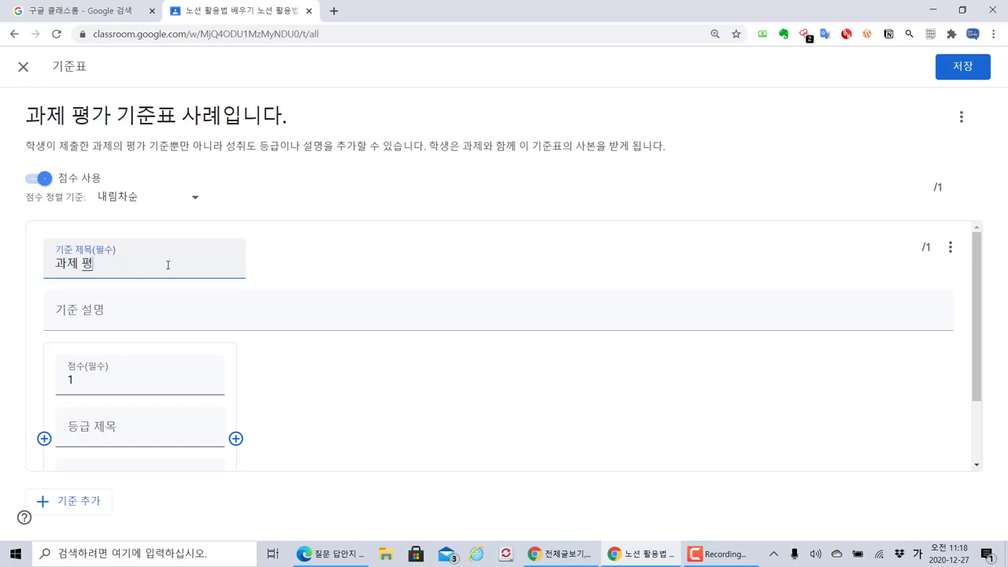
{"action": "type", "text": "가 기준표 처"}
{"action": "type", "text": "ㅅ번째"}
Copy the criterion title "과제 평가 기준표 첫번째" into the criterion description
{"action": "key", "text": "ctrl+a"}
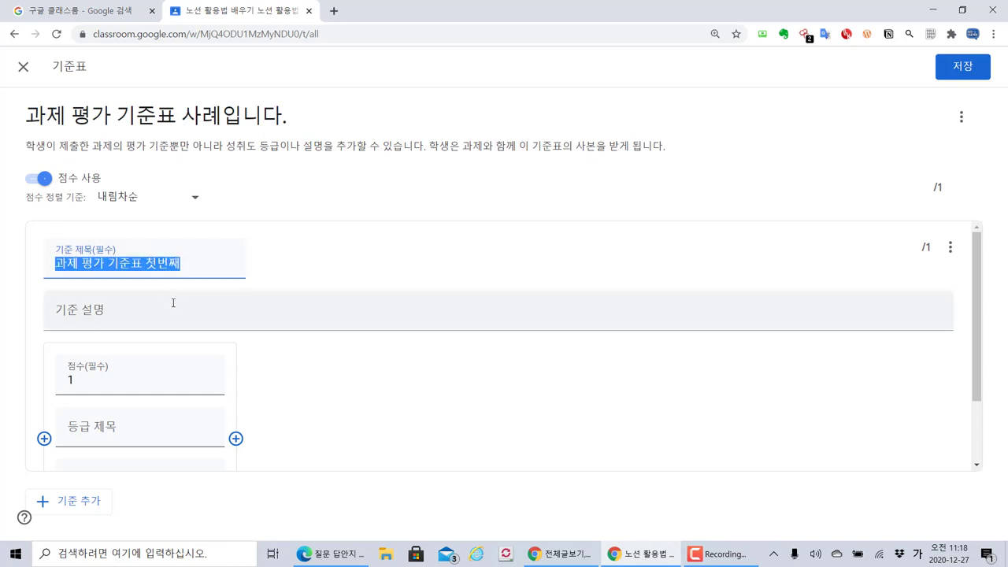
{"action": "key", "text": "ctrl+c"}
{"action": "left_click", "coordinate": [174, 302]}
{"action": "key", "text": "ctrl+v"}
{"action": "scroll", "coordinate": [193, 317], "scroll_direction": "down", "scroll_amount": 2}
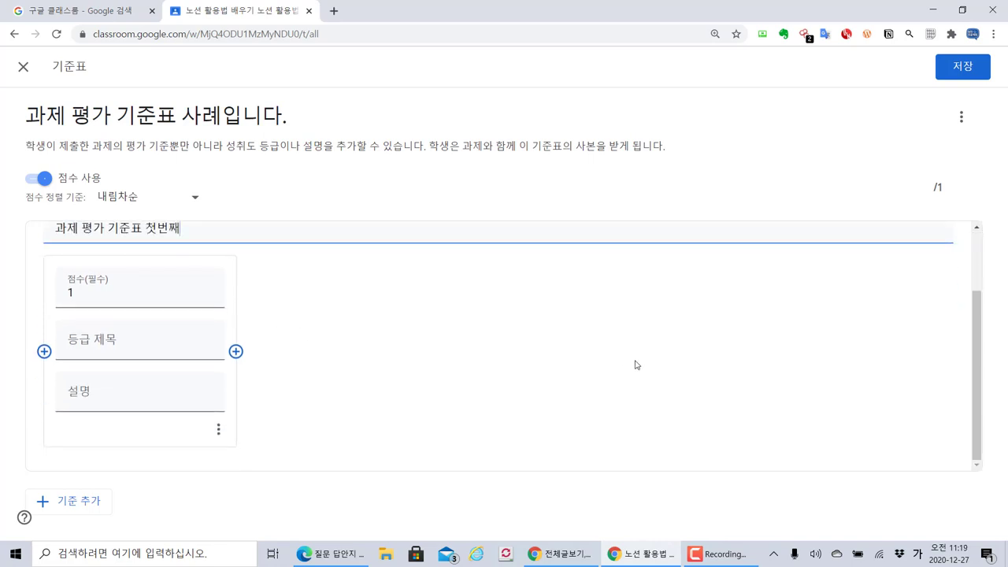
{"action": "left_click", "coordinate": [100, 293]}
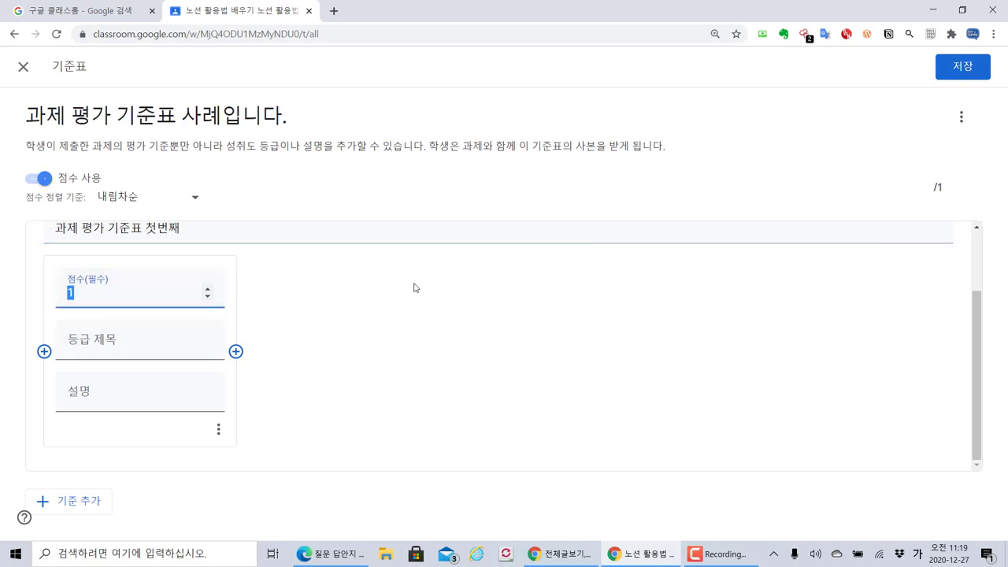
{"action": "mouse_move", "coordinate": [400, 285]}
{"action": "left_mouse_down"}
{"action": "mouse_move", "coordinate": [399, 297]}
{"action": "mouse_move", "coordinate": [434, 299]}
{"action": "left_mouse_up"}
{"action": "left_click_drag", "start_coordinate": [447, 277], "coordinate": [448, 301]}
{"action": "mouse_move", "coordinate": [449, 291]}
{"action": "left_mouse_down"}
{"action": "mouse_move", "coordinate": [458, 290]}
{"action": "mouse_move", "coordinate": [366, 298]}
{"action": "mouse_move", "coordinate": [458, 293]}
{"action": "mouse_move", "coordinate": [447, 319]}
{"action": "left_mouse_up"}
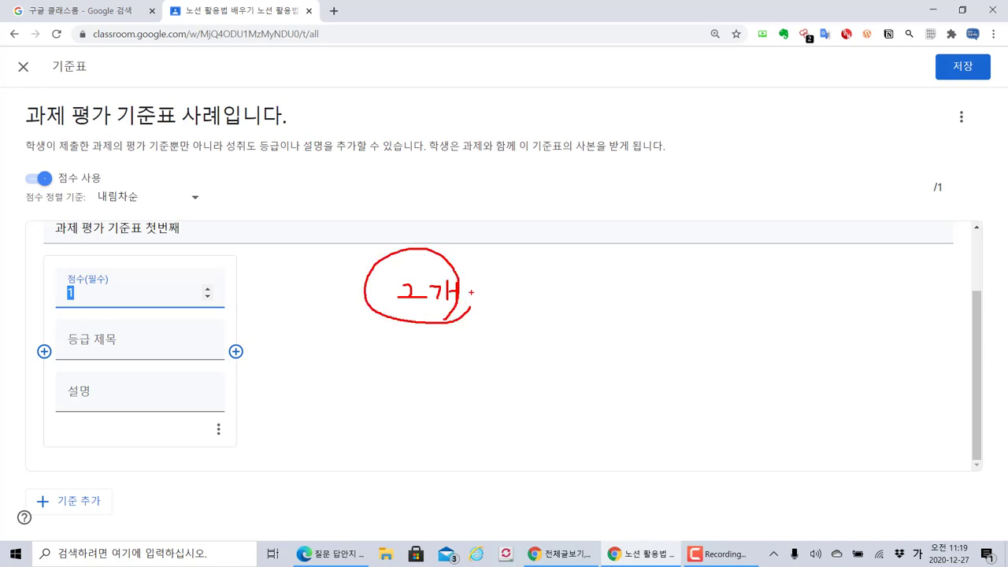
{"action": "left_click_drag", "start_coordinate": [473, 287], "coordinate": [575, 271]}
{"action": "left_click_drag", "start_coordinate": [579, 261], "coordinate": [588, 270]}
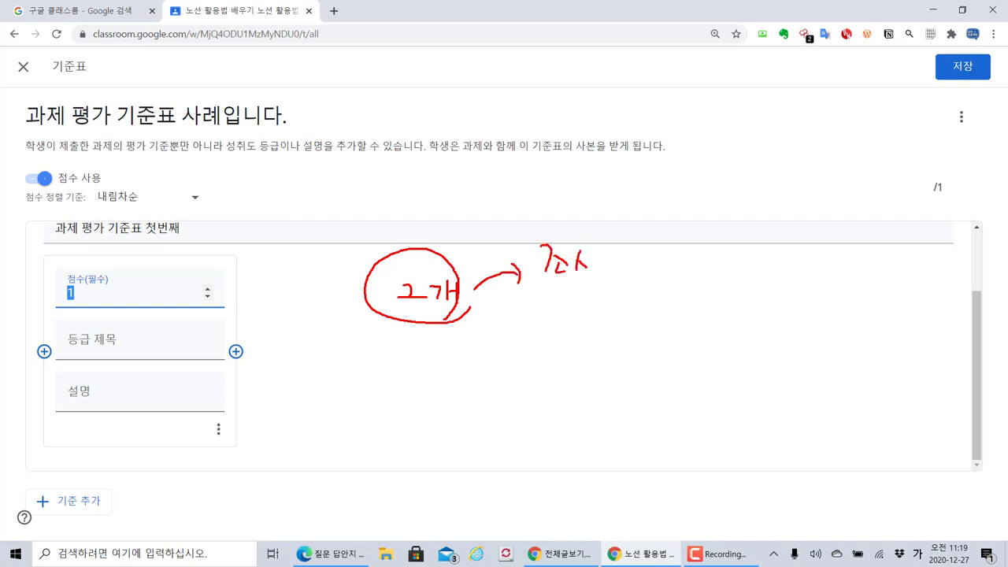
{"action": "mouse_move", "coordinate": [593, 237]}
{"action": "left_mouse_down"}
{"action": "mouse_move", "coordinate": [594, 281]}
{"action": "mouse_move", "coordinate": [615, 285]}
{"action": "left_mouse_up"}
{"action": "left_click_drag", "start_coordinate": [635, 251], "coordinate": [661, 252]}
{"action": "mouse_move", "coordinate": [650, 254]}
{"action": "left_mouse_down"}
{"action": "mouse_move", "coordinate": [647, 271]}
{"action": "mouse_move", "coordinate": [705, 281]}
{"action": "left_mouse_up"}
{"action": "left_click_drag", "start_coordinate": [706, 269], "coordinate": [719, 269]}
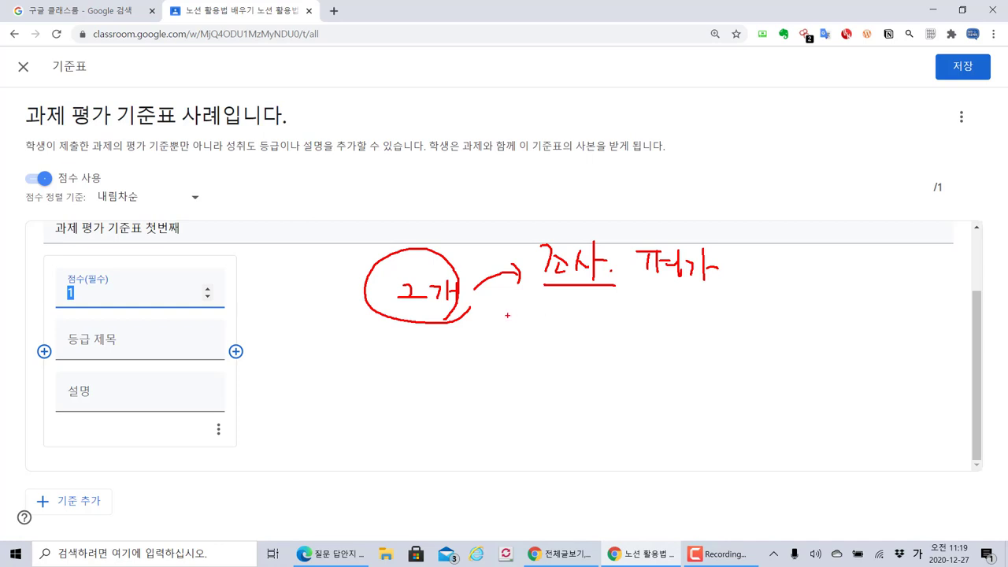
{"action": "mouse_move", "coordinate": [488, 314]}
{"action": "left_mouse_down"}
{"action": "mouse_move", "coordinate": [516, 331]}
{"action": "mouse_move", "coordinate": [523, 320]}
{"action": "mouse_move", "coordinate": [576, 337]}
{"action": "left_mouse_up"}
{"action": "mouse_move", "coordinate": [560, 328]}
{"action": "left_mouse_down"}
{"action": "mouse_move", "coordinate": [576, 328]}
{"action": "mouse_move", "coordinate": [579, 344]}
{"action": "left_mouse_up"}
{"action": "left_click_drag", "start_coordinate": [570, 344], "coordinate": [619, 351]}
{"action": "mouse_move", "coordinate": [625, 338]}
{"action": "left_mouse_down"}
{"action": "mouse_move", "coordinate": [633, 348]}
{"action": "mouse_move", "coordinate": [643, 337]}
{"action": "left_mouse_up"}
{"action": "mouse_move", "coordinate": [643, 326]}
{"action": "left_mouse_down"}
{"action": "mouse_move", "coordinate": [643, 351]}
{"action": "mouse_move", "coordinate": [686, 321]}
{"action": "left_mouse_up"}
{"action": "mouse_move", "coordinate": [668, 322]}
{"action": "left_mouse_down"}
{"action": "mouse_move", "coordinate": [669, 339]}
{"action": "mouse_move", "coordinate": [724, 355]}
{"action": "left_mouse_up"}
{"action": "left_click_drag", "start_coordinate": [727, 344], "coordinate": [743, 344]}
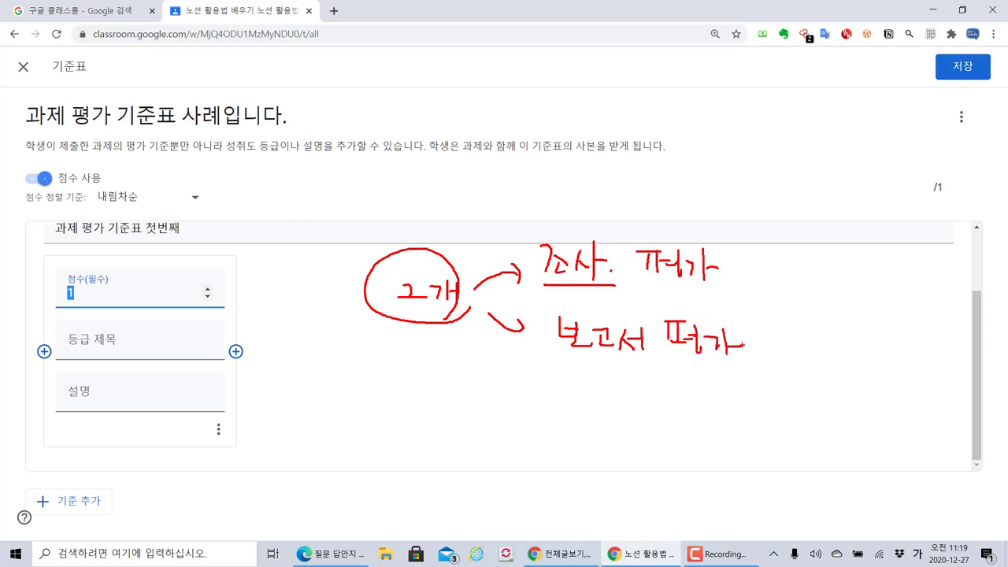
{"action": "left_click_drag", "start_coordinate": [764, 244], "coordinate": [763, 259]}
{"action": "left_click_drag", "start_coordinate": [776, 318], "coordinate": [778, 340]}
{"action": "left_click_drag", "start_coordinate": [779, 333], "coordinate": [784, 333]}
{"action": "mouse_move", "coordinate": [822, 248]}
{"action": "left_mouse_down"}
{"action": "mouse_move", "coordinate": [831, 265]}
{"action": "mouse_move", "coordinate": [864, 267]}
{"action": "left_mouse_up"}
{"action": "left_click_drag", "start_coordinate": [827, 330], "coordinate": [839, 354]}
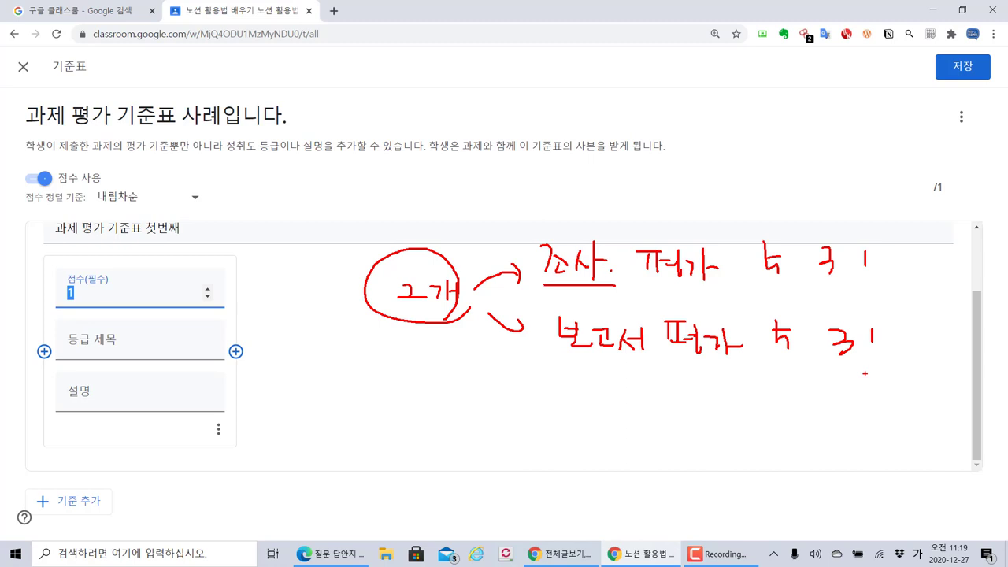
{"action": "left_click_drag", "start_coordinate": [901, 254], "coordinate": [918, 339]}
{"action": "mouse_move", "coordinate": [944, 276]}
{"action": "left_mouse_down"}
{"action": "mouse_move", "coordinate": [946, 309]}
{"action": "mouse_move", "coordinate": [960, 288]}
{"action": "left_mouse_up"}
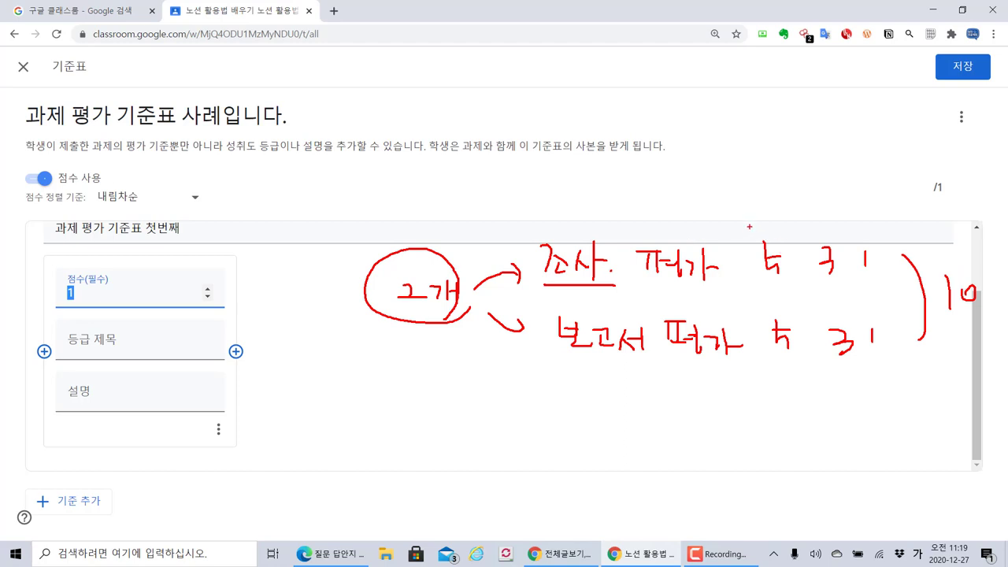
{"action": "key", "text": "Escape"}
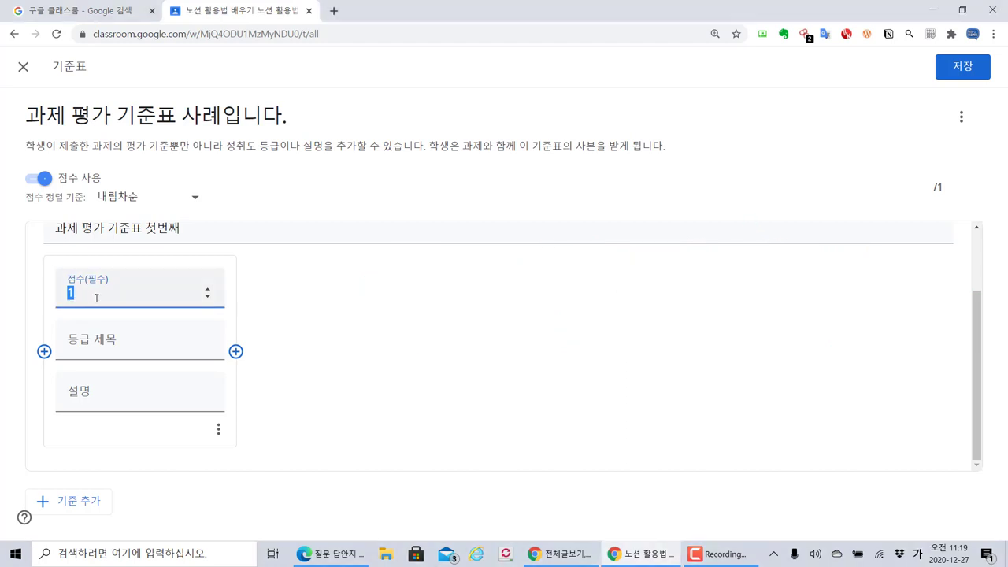
Give the criterion's first level 5 points and the level title "조사 평가"
{"action": "left_click_drag", "start_coordinate": [128, 293], "coordinate": [16, 292]}
{"action": "type", "text": "5"}
{"action": "left_click", "coordinate": [142, 341]}
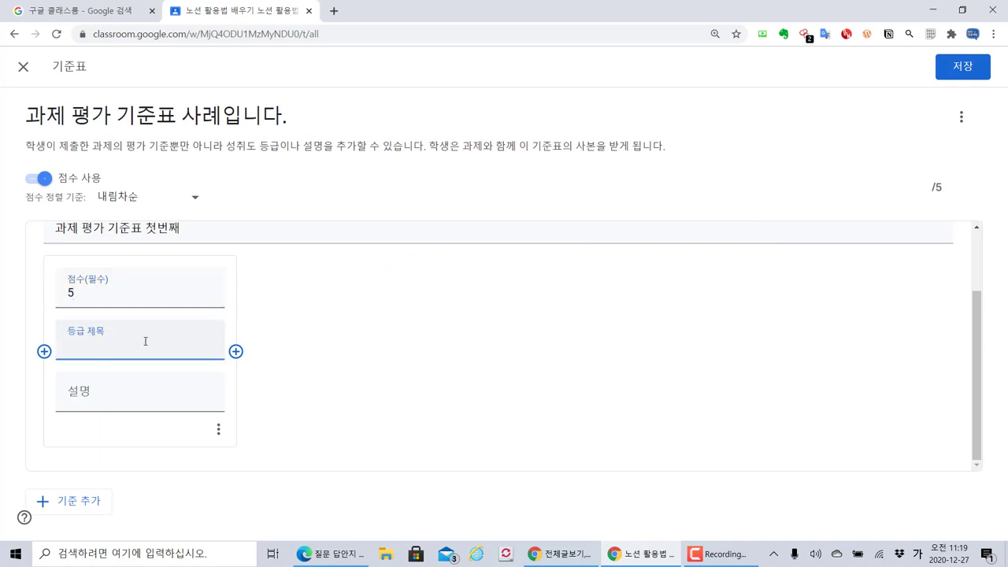
{"action": "type", "text": "조사 평가"}
Enter "조사를 잘했습니다." as the description of the 5-point level
{"action": "left_click", "coordinate": [144, 398]}
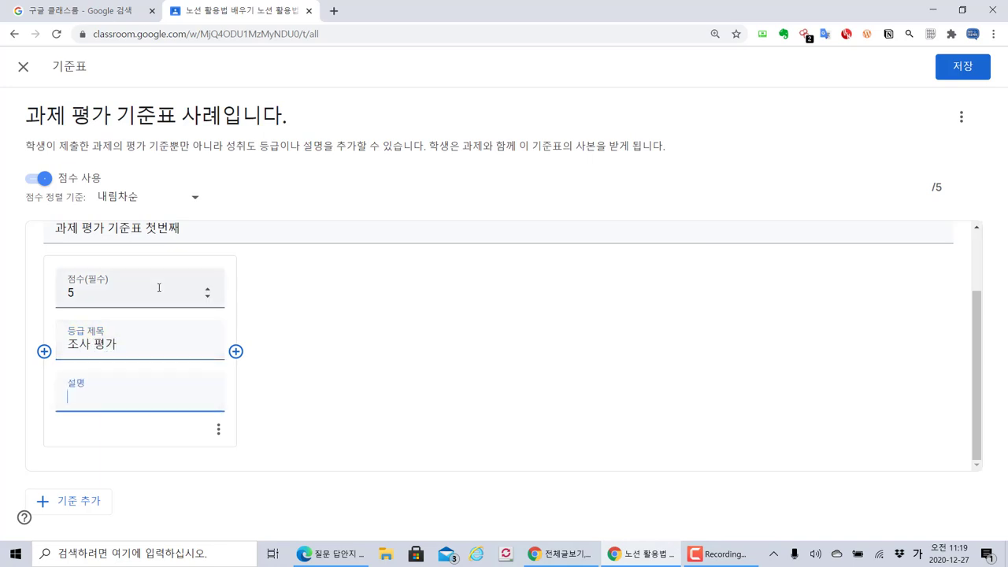
{"action": "type", "text": "조"}
{"action": "key", "text": "BackSpace"}
{"action": "type", "text": "조사를 잘했습니다."}
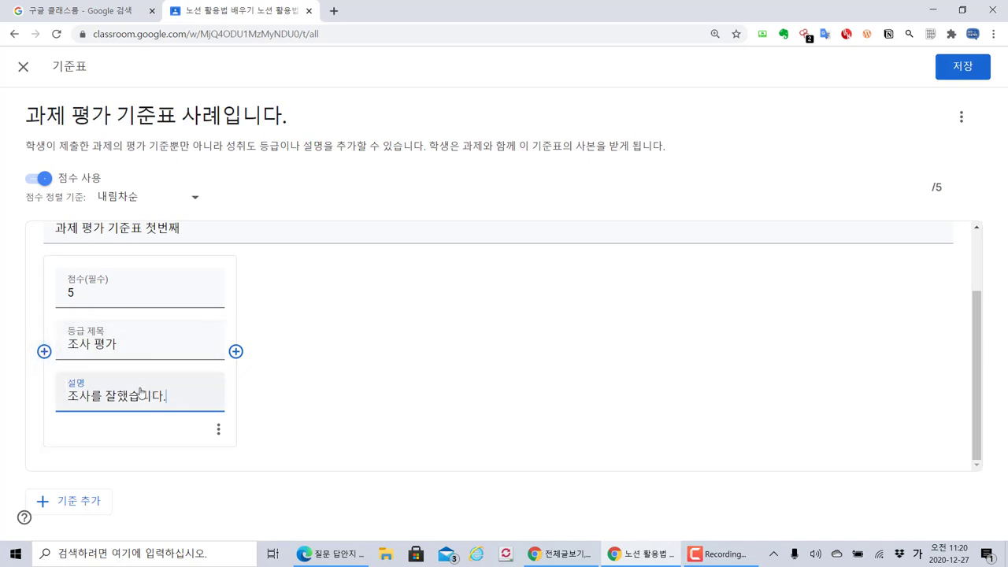
Add a second level before the 5-point level, worth 3 points and titled "조사평가"
{"action": "key", "text": "shift+Left"}
{"action": "key", "text": "shift+Left"}
{"action": "key", "text": "shift+Left"}
{"action": "left_click", "coordinate": [44, 351]}
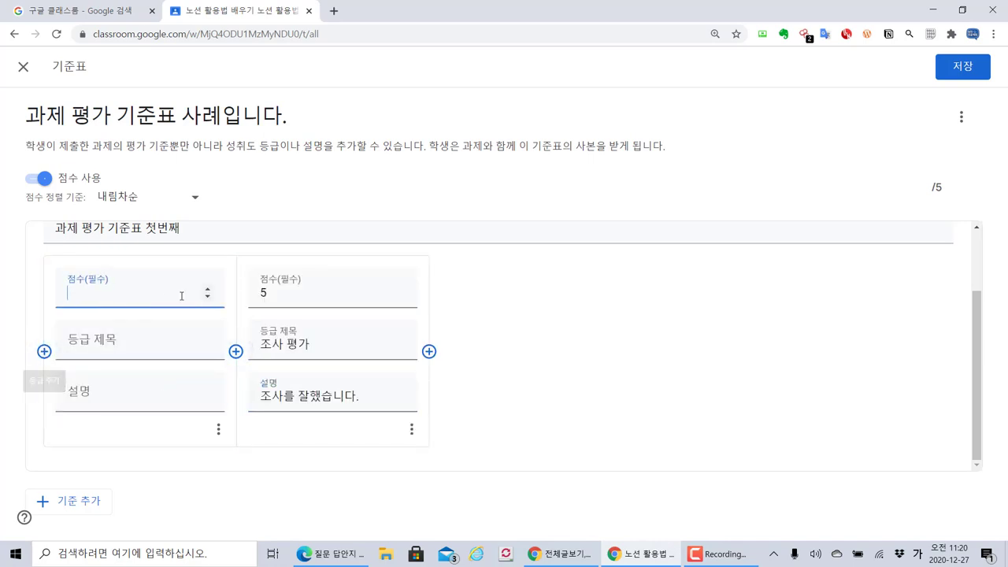
{"action": "left_click", "coordinate": [153, 345]}
{"action": "type", "text": "조사평가"}
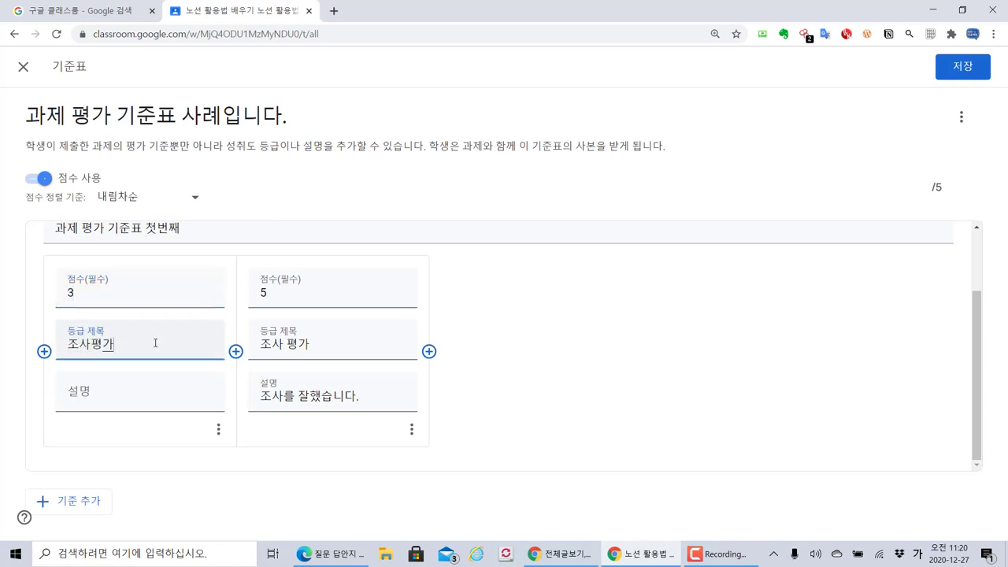
Retitle the 5-point level "조사 평가 상" and the 3-point level "조사 평가 중"
{"action": "left_click", "coordinate": [372, 344]}
{"action": "type", "text": "사"}
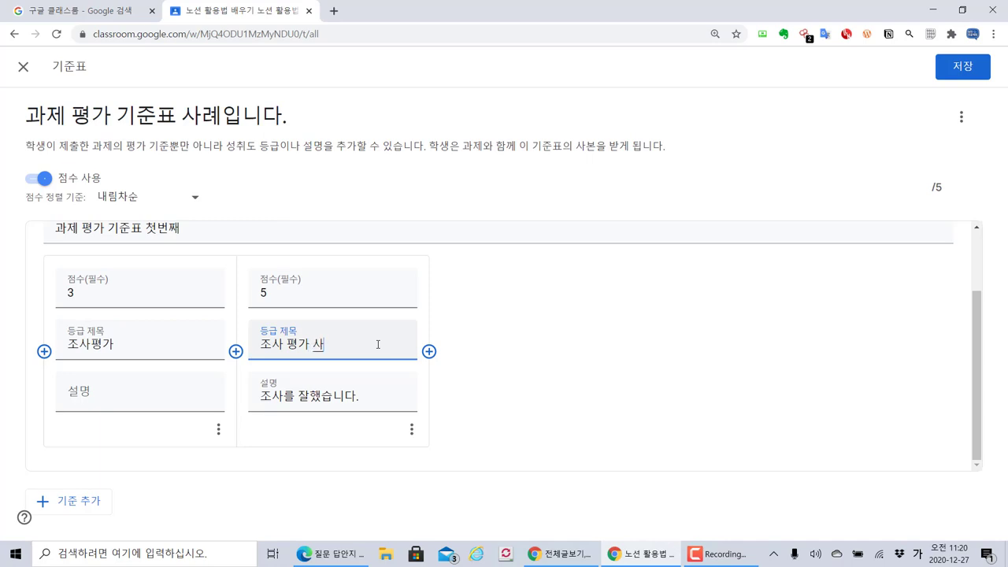
{"action": "key", "text": "ctrl+a"}
{"action": "key", "text": "ctrl+c"}
{"action": "left_click", "coordinate": [155, 347]}
{"action": "key", "text": "ctrl+a"}
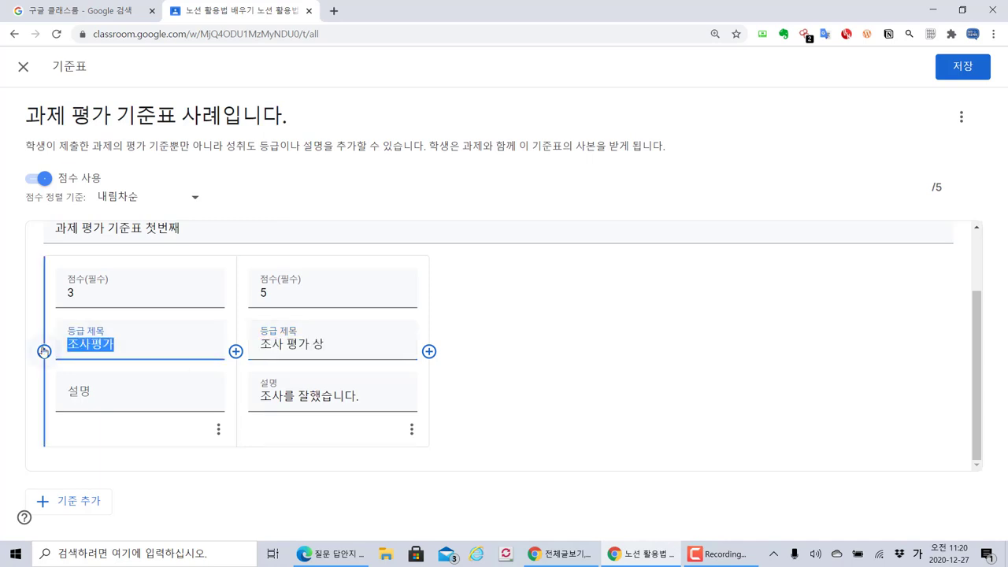
{"action": "key", "text": "ctrl+v"}
{"action": "key", "text": "BackSpace"}
{"action": "type", "text": "주"}
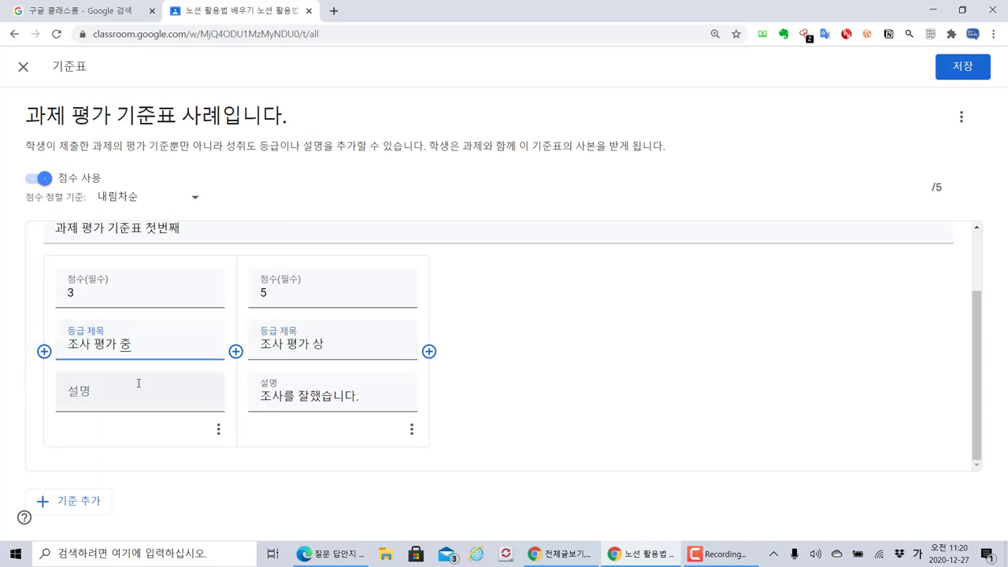
Enter "조사가 조금 미흡합니다." as the description of the 3-point level
{"action": "left_click", "coordinate": [139, 387]}
{"action": "type", "text": "조사"}
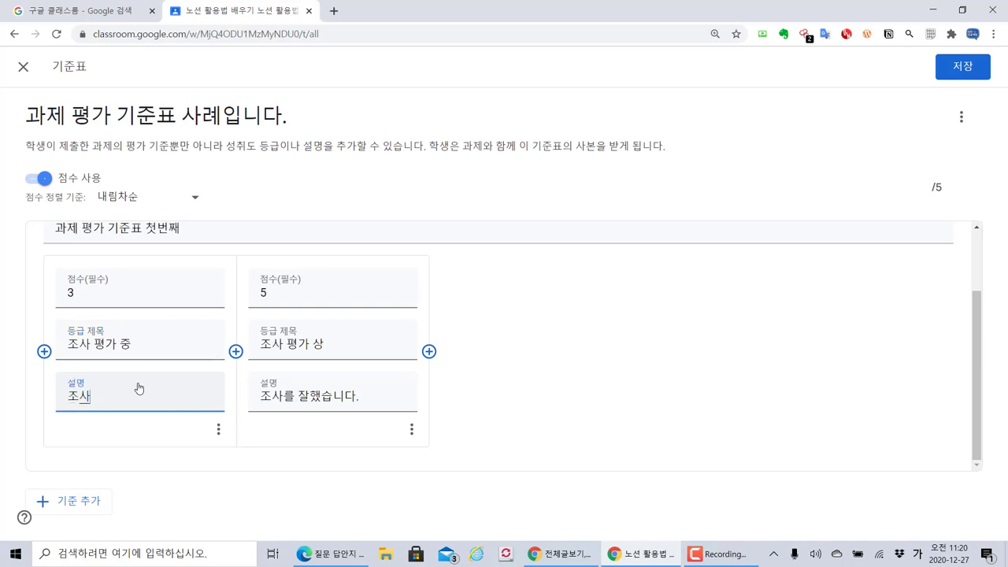
{"action": "type", "text": "가 조금 미흡합니다."}
Add a 1-point level titled "조사 평가 하" with the description "조사를 더 하셔야겠습니다."
{"action": "left_click", "coordinate": [44, 351]}
{"action": "left_click", "coordinate": [126, 294]}
{"action": "type", "text": "1"}
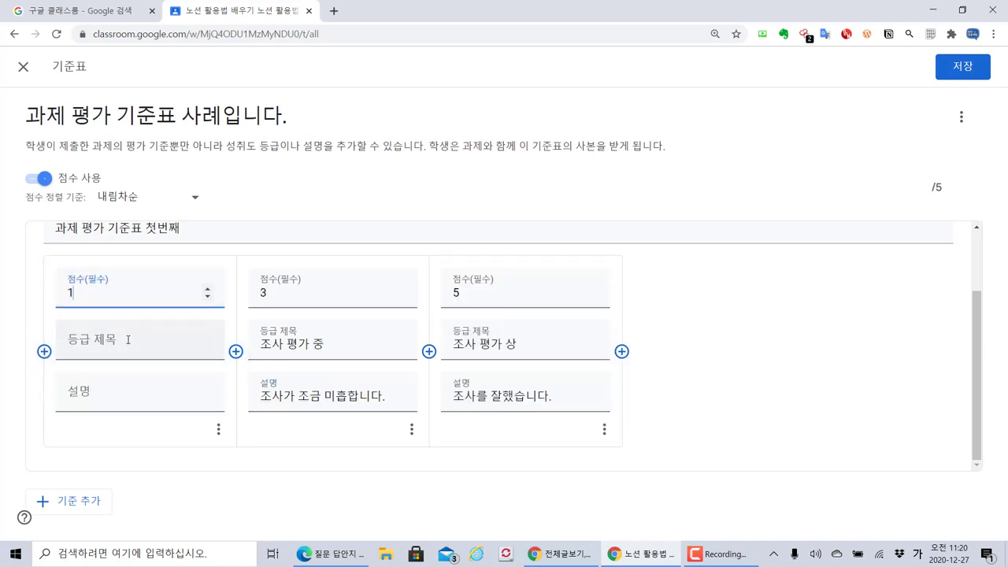
{"action": "left_click", "coordinate": [127, 339]}
{"action": "key", "text": "ctrl+v"}
{"action": "key", "text": "BackSpace"}
{"action": "type", "text": "하"}
{"action": "key", "text": "Tab"}
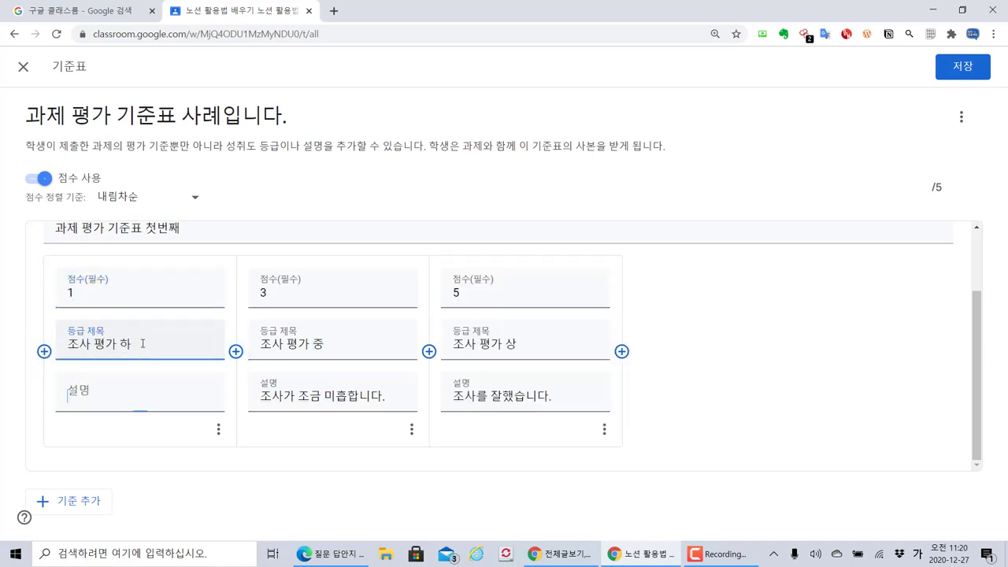
{"action": "type", "text": "조사를 더"}
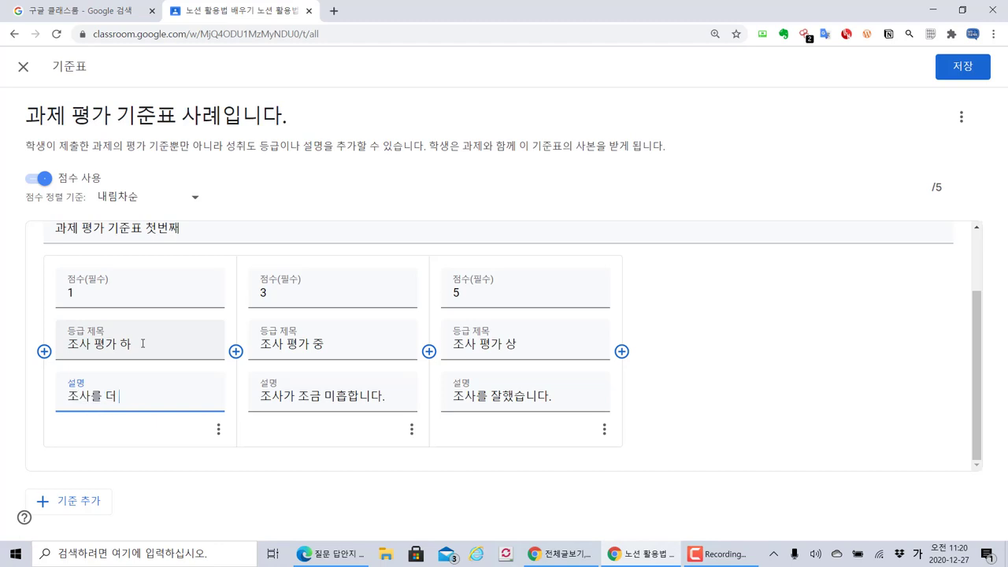
{"action": "type", "text": " 하셔야게겠습니다."}
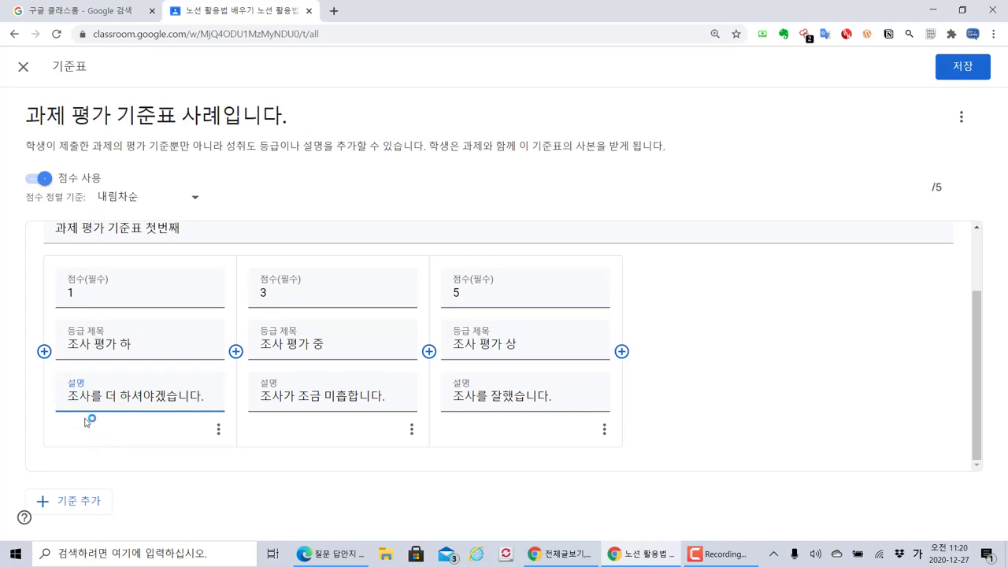
Add a second criterion and reuse the first criterion's text "과제 평가 기준표 첫번째" as its title
{"action": "left_click", "coordinate": [78, 502]}
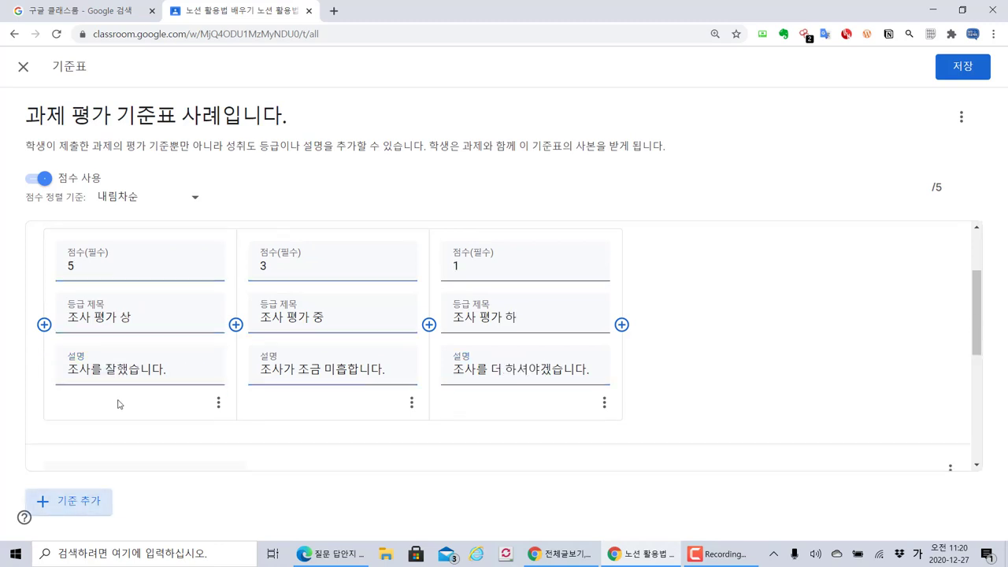
{"action": "scroll", "coordinate": [126, 292], "scroll_direction": "up", "scroll_amount": 3}
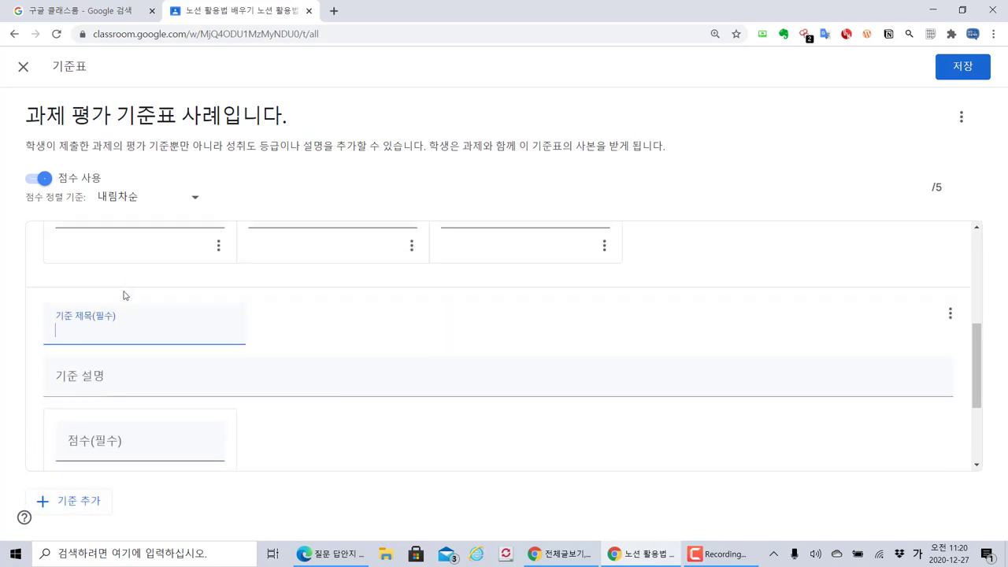
{"action": "scroll", "coordinate": [169, 354], "scroll_direction": "down", "scroll_amount": 2}
{"action": "scroll", "coordinate": [168, 355], "scroll_direction": "up", "scroll_amount": 3}
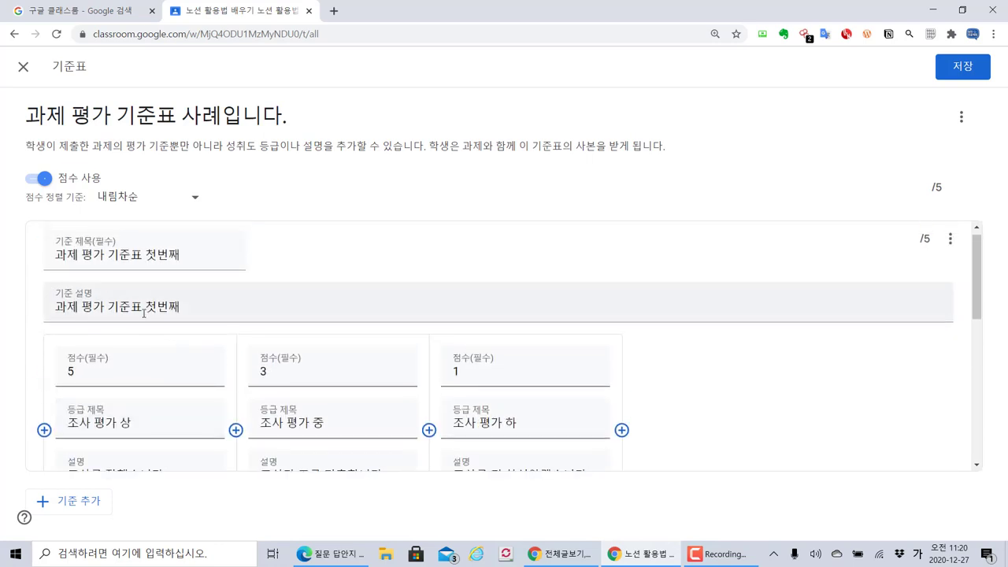
{"action": "left_click", "coordinate": [144, 312]}
{"action": "key", "text": "ctrl+a"}
{"action": "scroll", "coordinate": [144, 331], "scroll_direction": "down", "scroll_amount": 4}
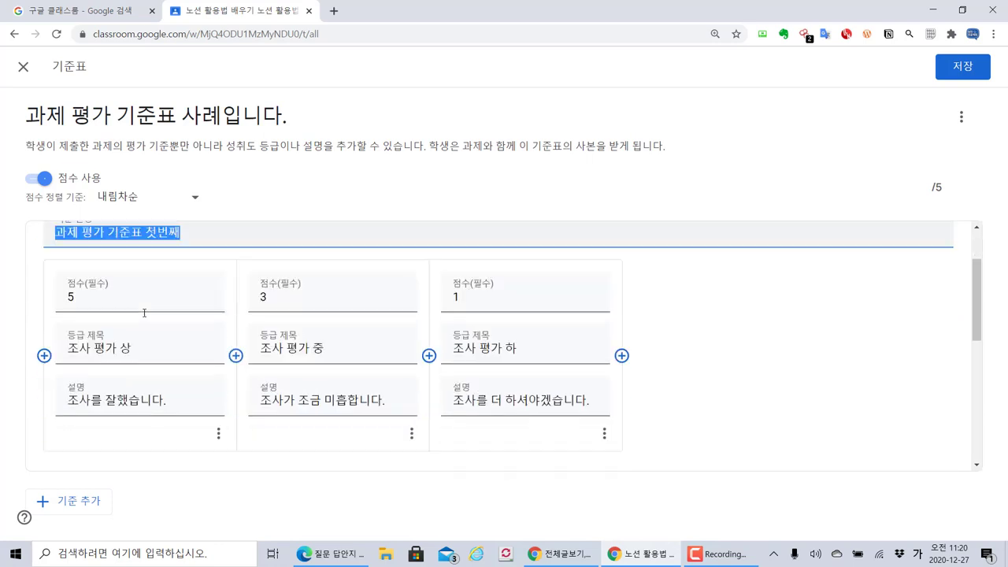
{"action": "left_click", "coordinate": [143, 335]}
{"action": "key", "text": "ctrl+v"}
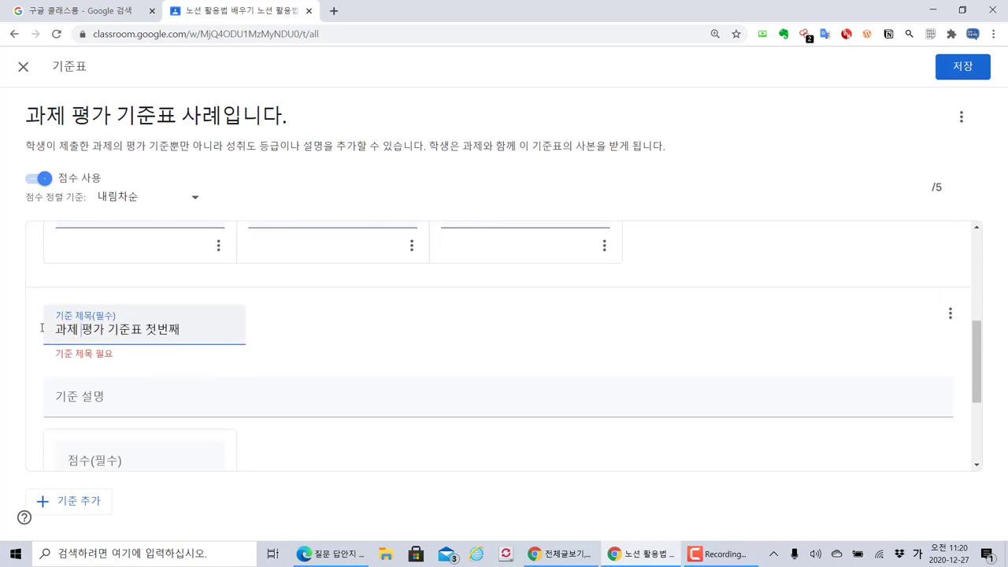
Replace the first word of the second criterion's title with "보고서"
{"action": "key", "text": "shift+Home"}
{"action": "type", "text": "복"}
{"action": "key", "text": "BackSpace"}
{"action": "key", "text": "BackSpace"}
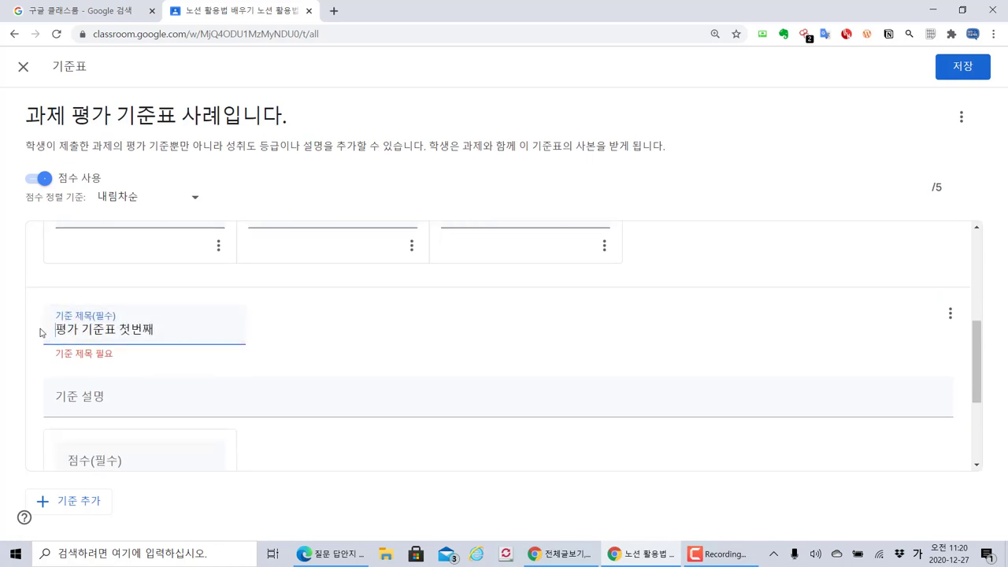
{"action": "type", "text": "보고서"}
Copy the title "보고서 평가 기준표 첫번째" into the second criterion's description
{"action": "key", "text": "ctrl+a"}
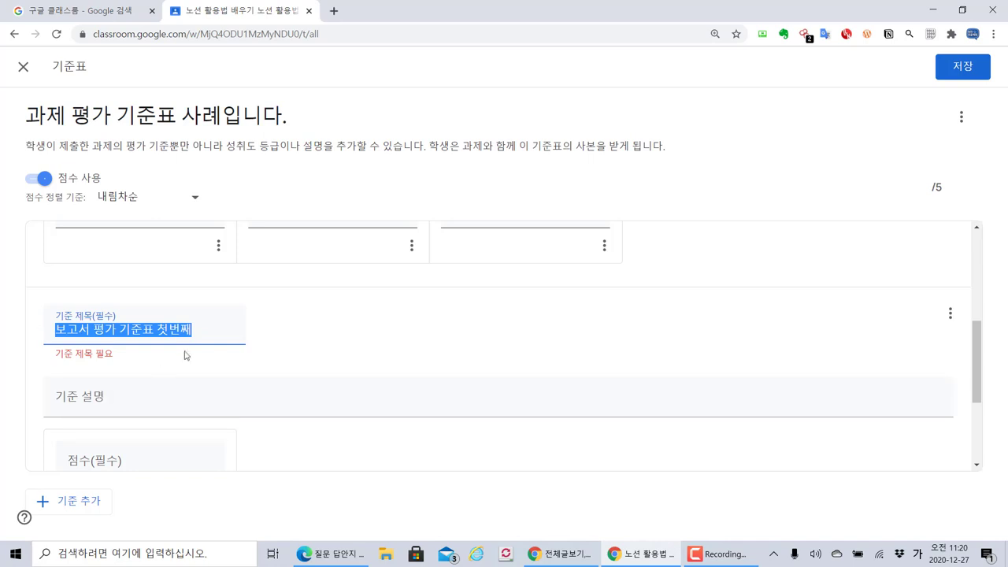
{"action": "left_click_drag", "start_coordinate": [154, 330], "coordinate": [235, 333]}
{"action": "key", "text": "ctrl+a"}
{"action": "key", "text": "ctrl+c"}
{"action": "left_click", "coordinate": [189, 394]}
{"action": "key", "text": "ctrl+v"}
Give the second criterion's first level 5 points, the title "보고서 작성 상" and the description "보고서 작성 잘했습니다."
{"action": "scroll", "coordinate": [153, 355], "scroll_direction": "down", "scroll_amount": 2}
{"action": "left_click", "coordinate": [143, 313]}
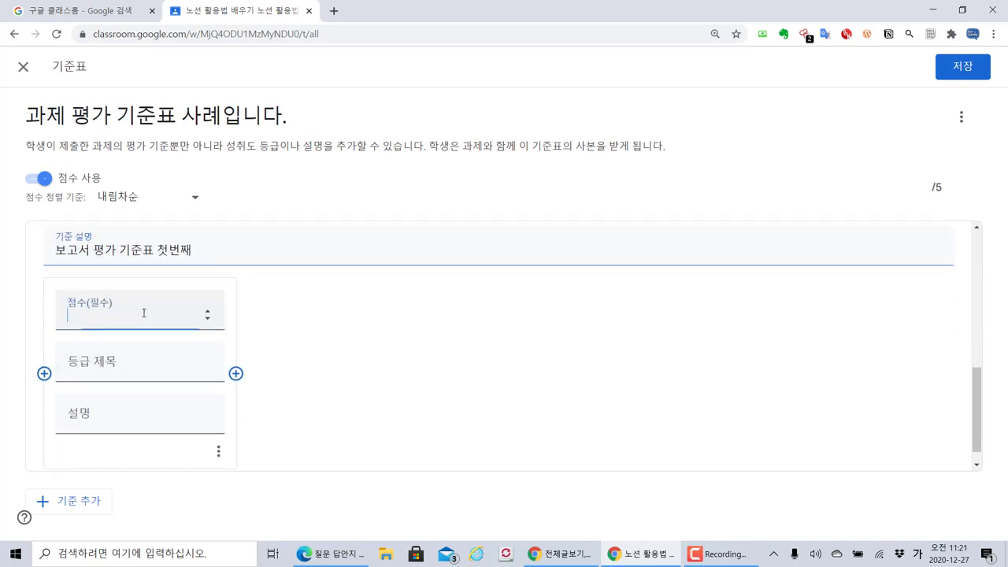
{"action": "type", "text": "5"}
{"action": "key", "text": "Tab"}
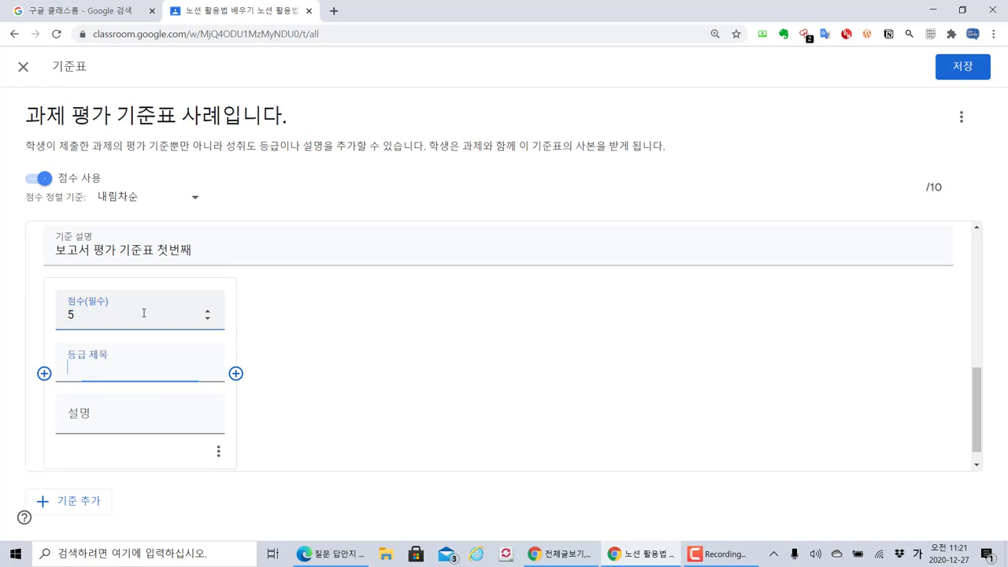
{"action": "type", "text": "보고서 작성 ㅅㅏㅇ"}
{"action": "key", "text": "Tab"}
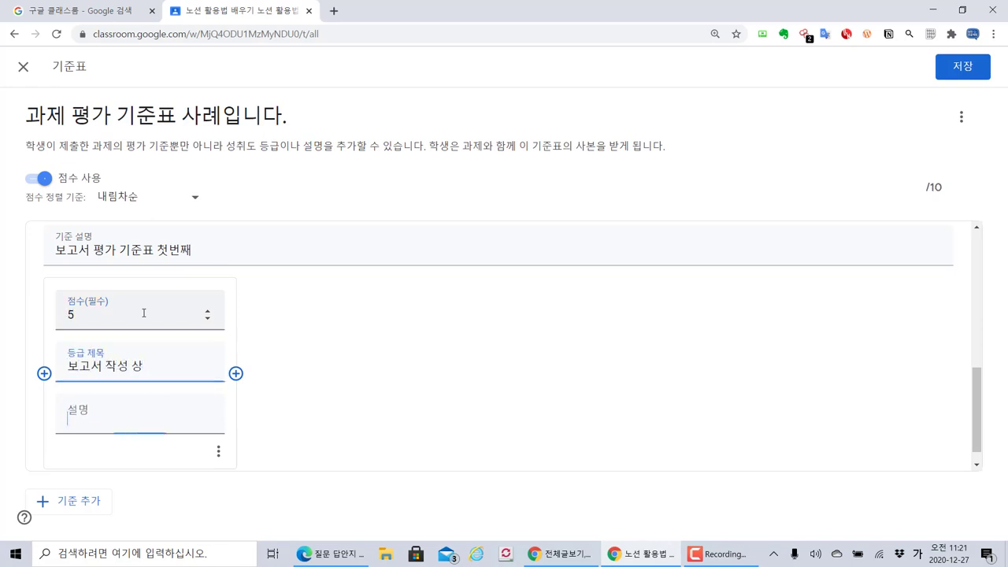
{"action": "type", "text": "ㅂㅗ고서 작성 잘"}
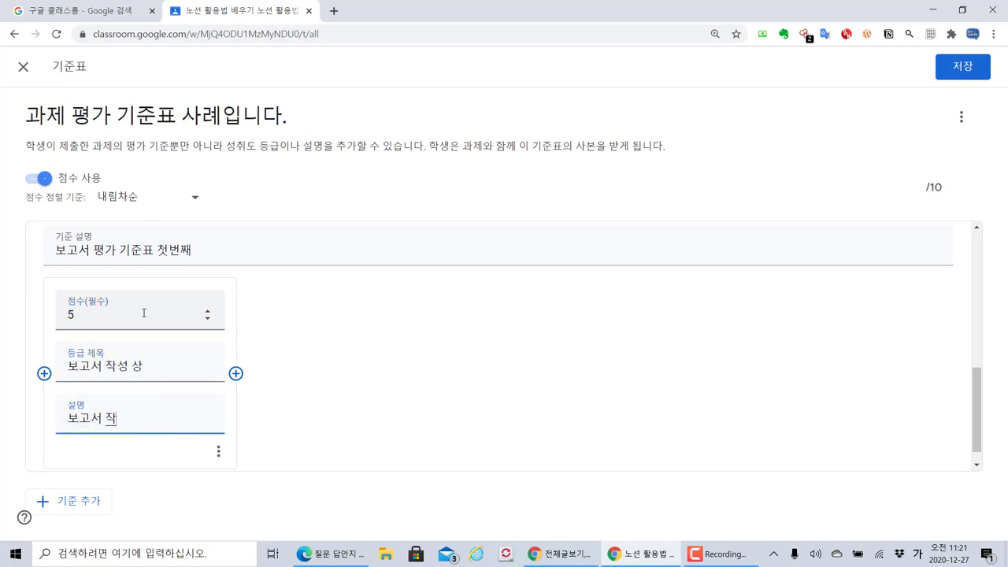
{"action": "type", "text": "했습니다."}
Add a 3-point level to the second criterion, titled "보고서 작성 중" and described as "보고서 작성 조금 미흡합니다."
{"action": "left_click", "coordinate": [44, 374]}
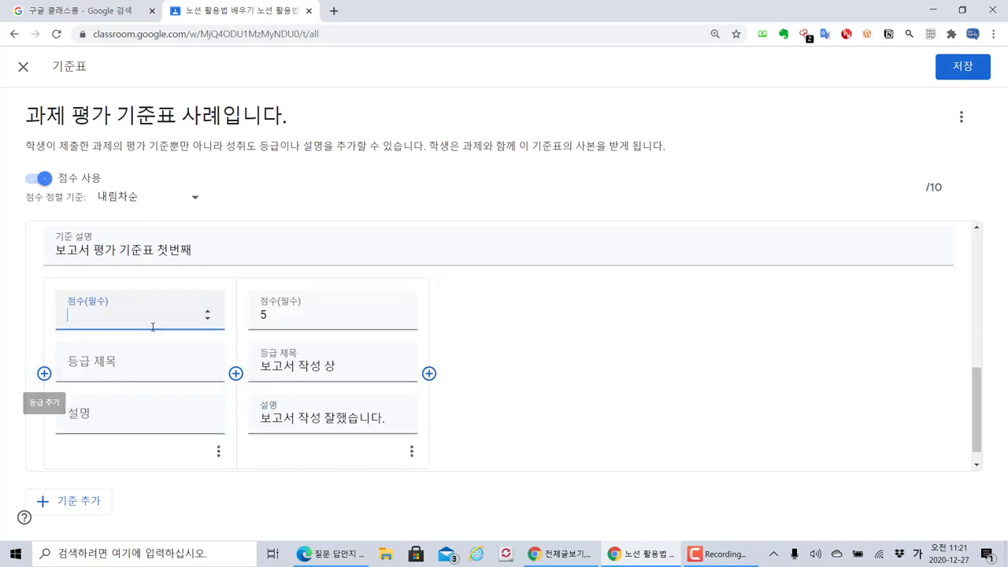
{"action": "type", "text": "3"}
{"action": "left_click", "coordinate": [147, 362]}
{"action": "left_click_drag", "start_coordinate": [402, 367], "coordinate": [260, 366]}
{"action": "key", "text": "ctrl+c"}
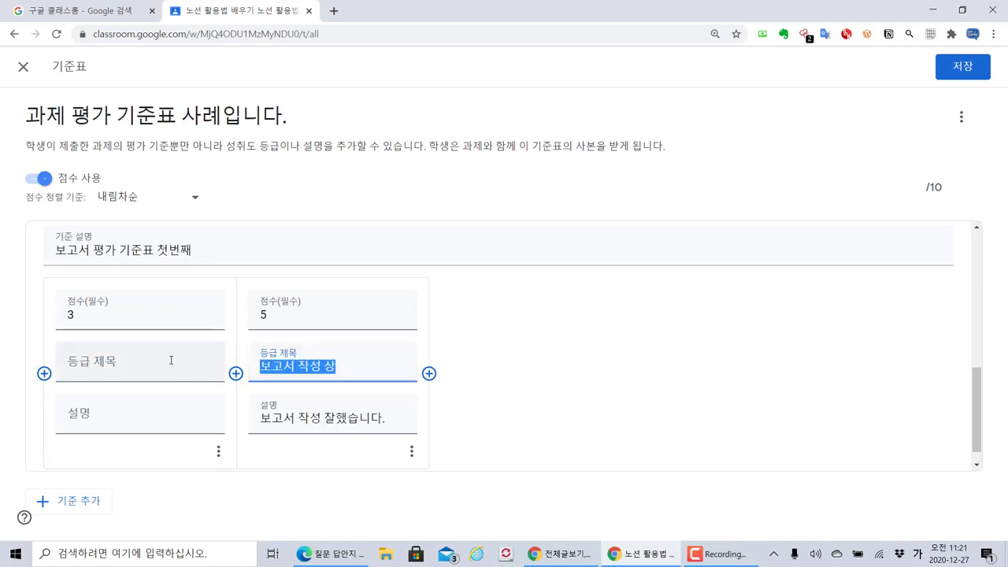
{"action": "left_click", "coordinate": [171, 363]}
{"action": "key", "text": "ctrl+v"}
{"action": "key", "text": "Tab"}
{"action": "type", "text": "보고서 작성"}
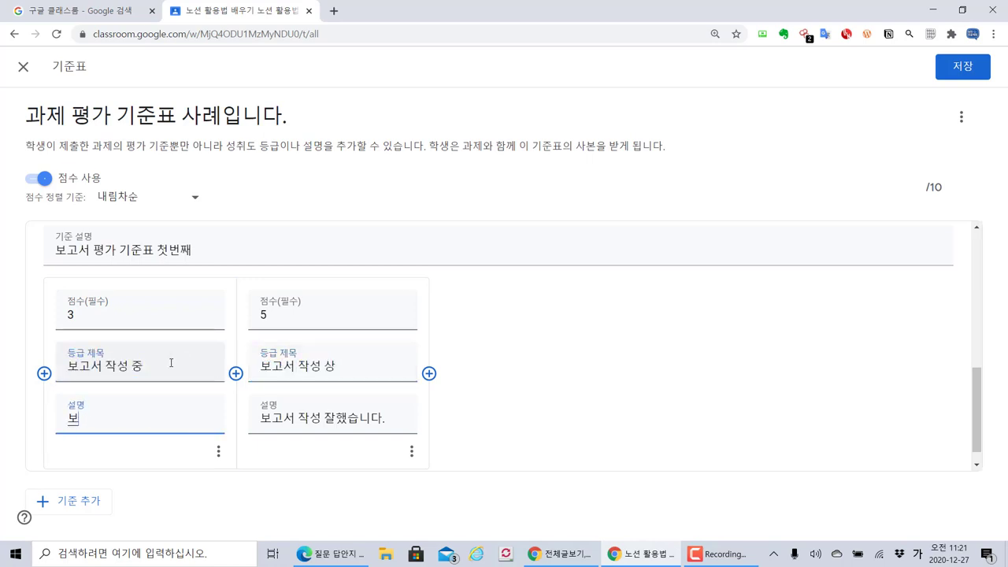
{"action": "type", "text": " 조금 미흡합니"}
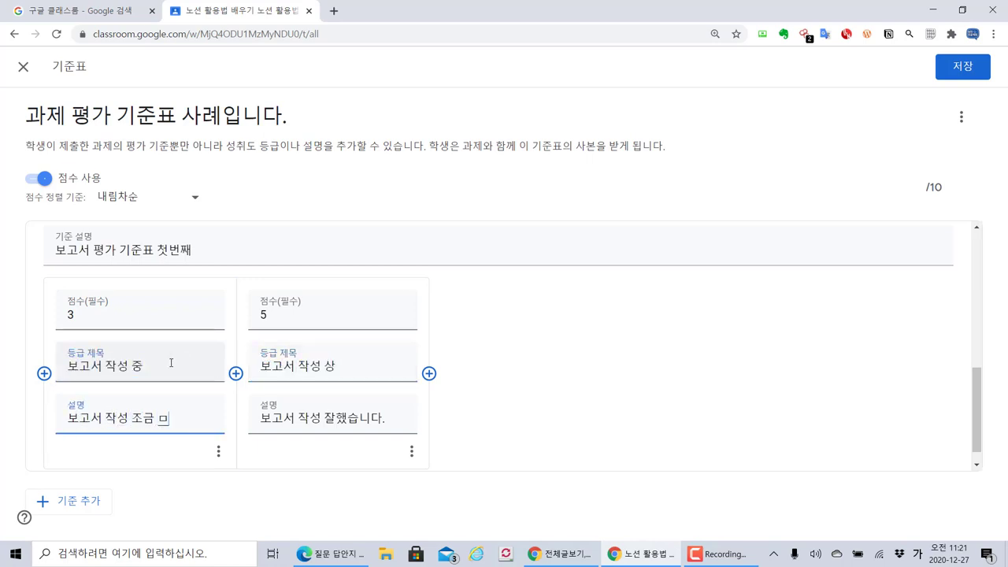
{"action": "type", "text": "다."}
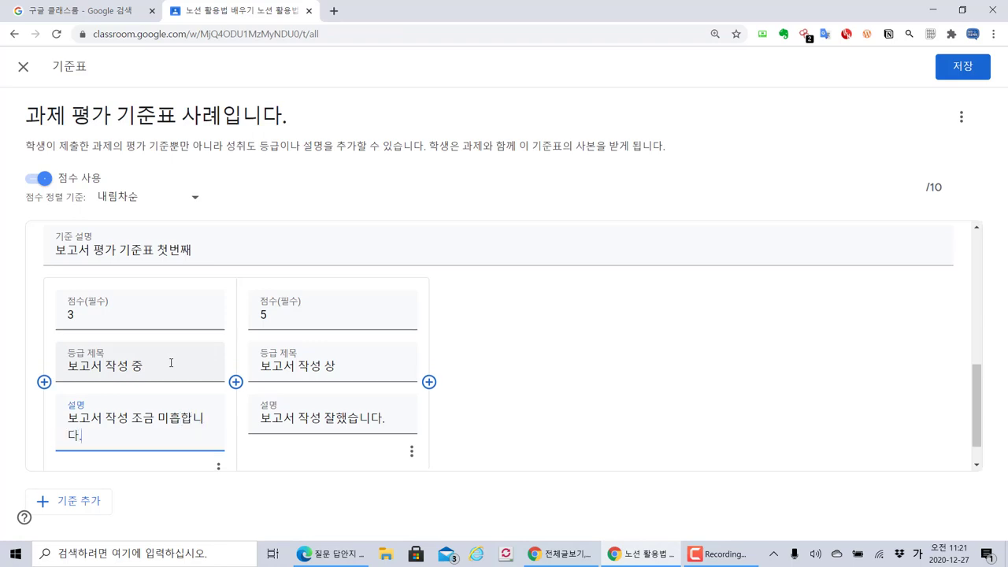
Add a 1-point level to the second criterion, titled "보고서 작성 하" and described as "보고서 작성 노력이 필요합니다."
{"action": "left_click", "coordinate": [44, 381]}
{"action": "type", "text": "1"}
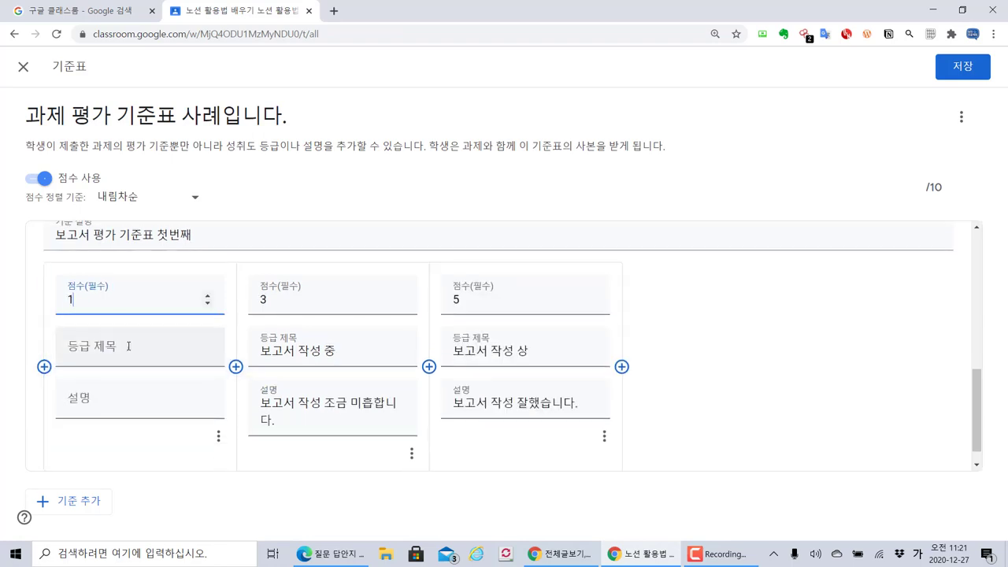
{"action": "left_click", "coordinate": [128, 346]}
{"action": "key", "text": "ctrl+v"}
{"action": "type", "text": "상"}
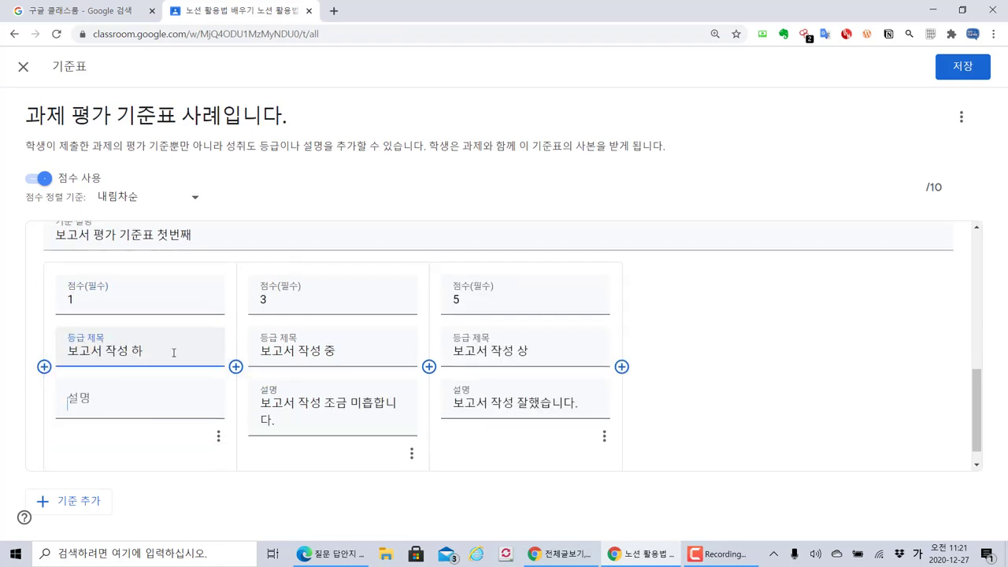
{"action": "type", "text": "보고서 작성"}
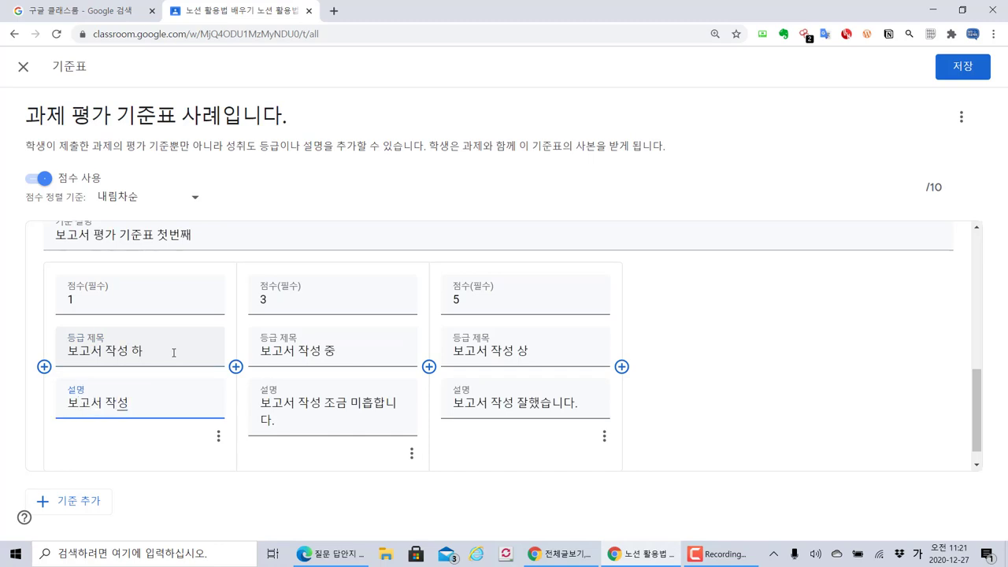
{"action": "type", "text": " 노력이 ㅍ"}
{"action": "type", "text": "요합니다."}
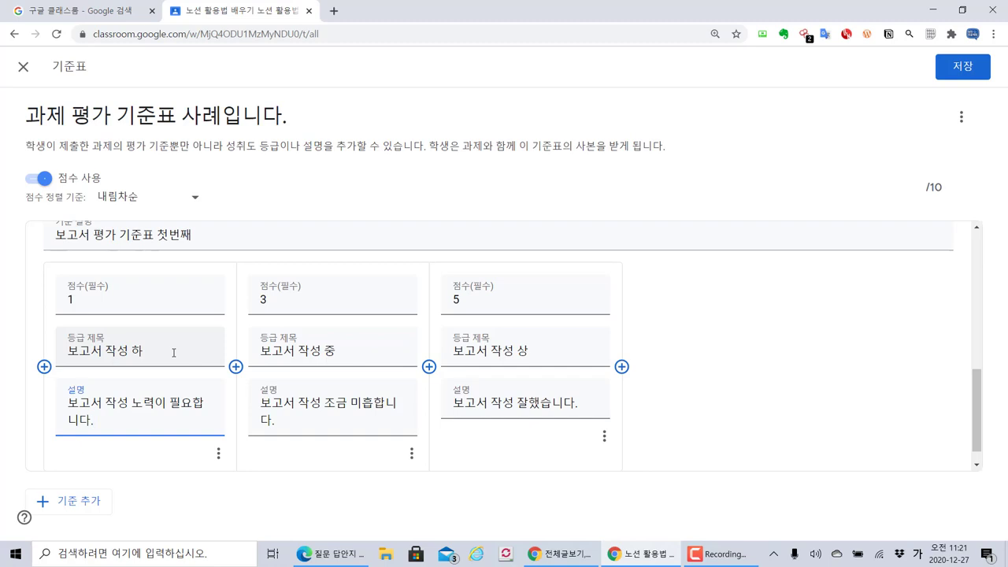
Review the levels and points of both criteria and the rubric's total score
{"action": "scroll", "coordinate": [333, 343], "scroll_direction": "up", "scroll_amount": 5}
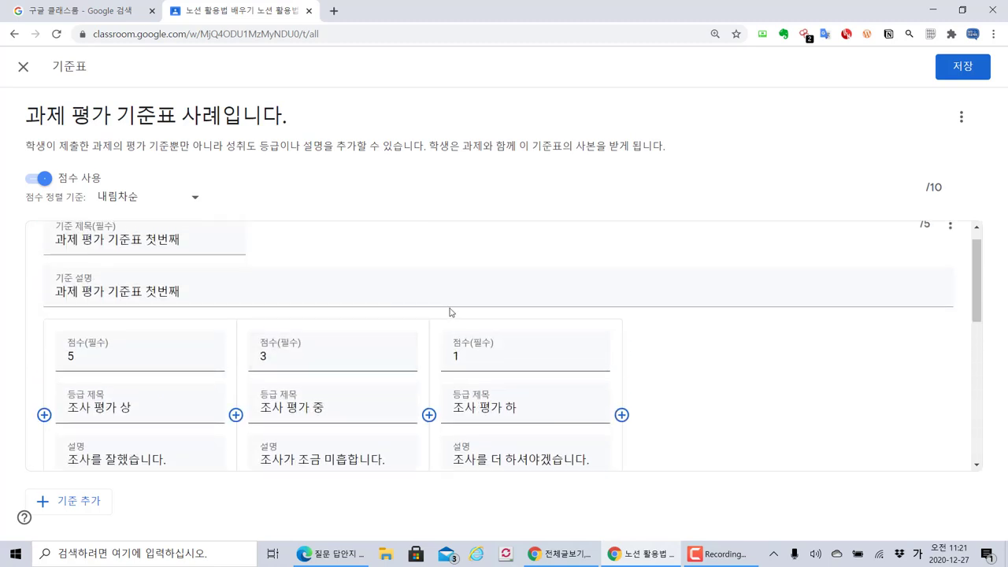
{"action": "scroll", "coordinate": [451, 313], "scroll_direction": "down", "scroll_amount": 5}
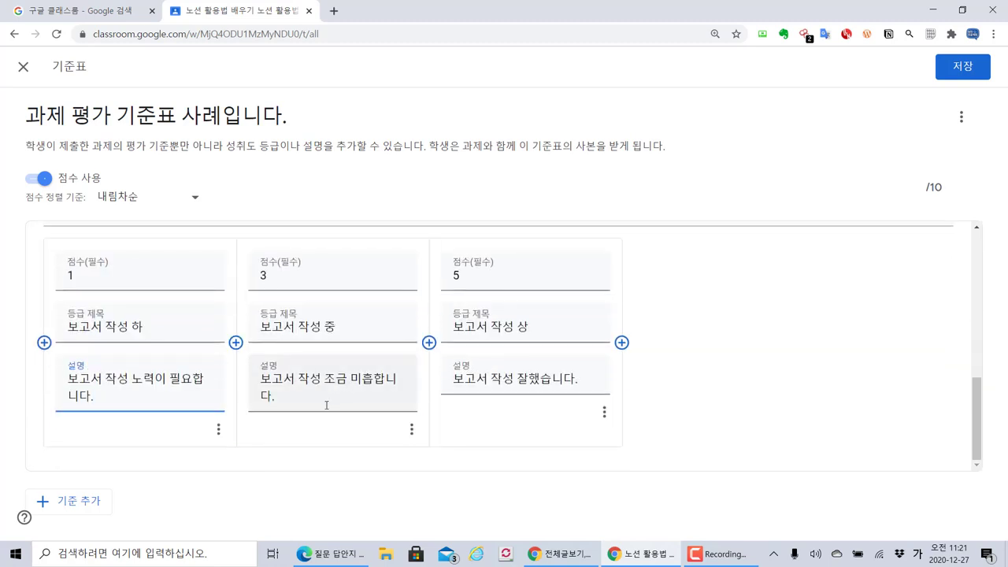
{"action": "scroll", "coordinate": [269, 300], "scroll_direction": "up", "scroll_amount": 7}
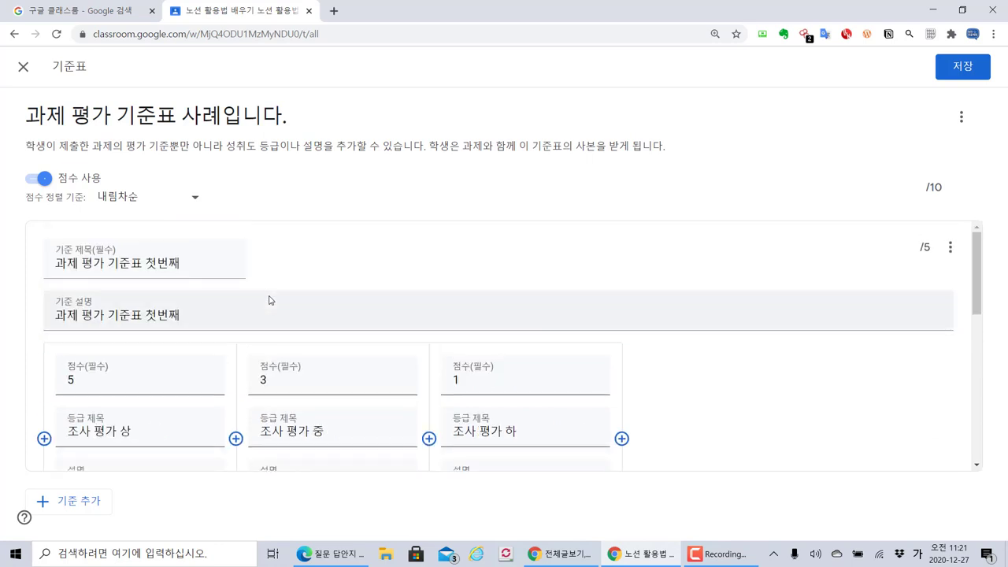
{"action": "scroll", "coordinate": [757, 259], "scroll_direction": "down", "scroll_amount": 7}
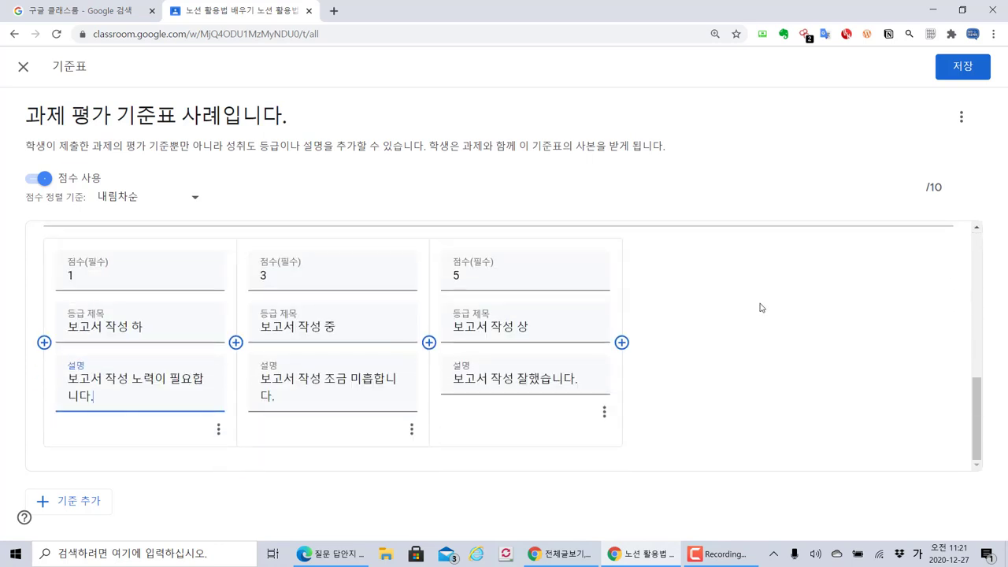
{"action": "scroll", "coordinate": [761, 307], "scroll_direction": "up", "scroll_amount": 6}
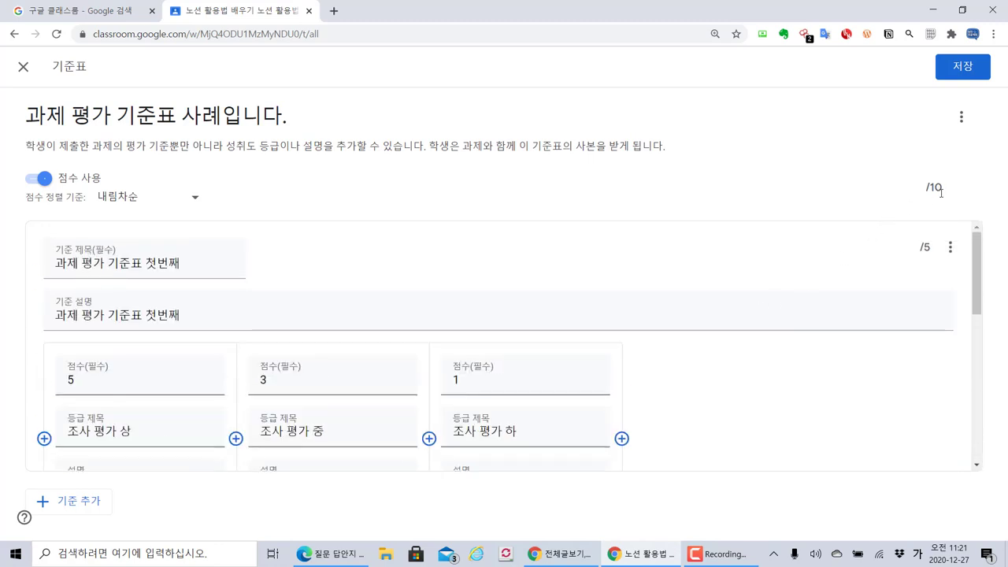
Check both criteria once more, save the rubric and publish the assignment "과제 평가 기준표 사례입니다." to the class
{"action": "scroll", "coordinate": [913, 291], "scroll_direction": "down", "scroll_amount": 7}
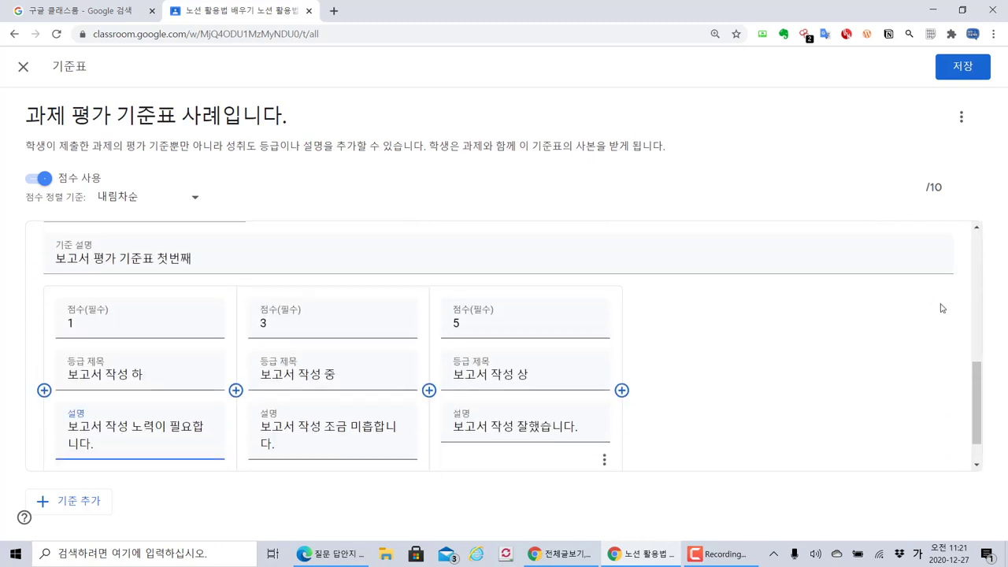
{"action": "scroll", "coordinate": [923, 264], "scroll_direction": "up", "scroll_amount": 3}
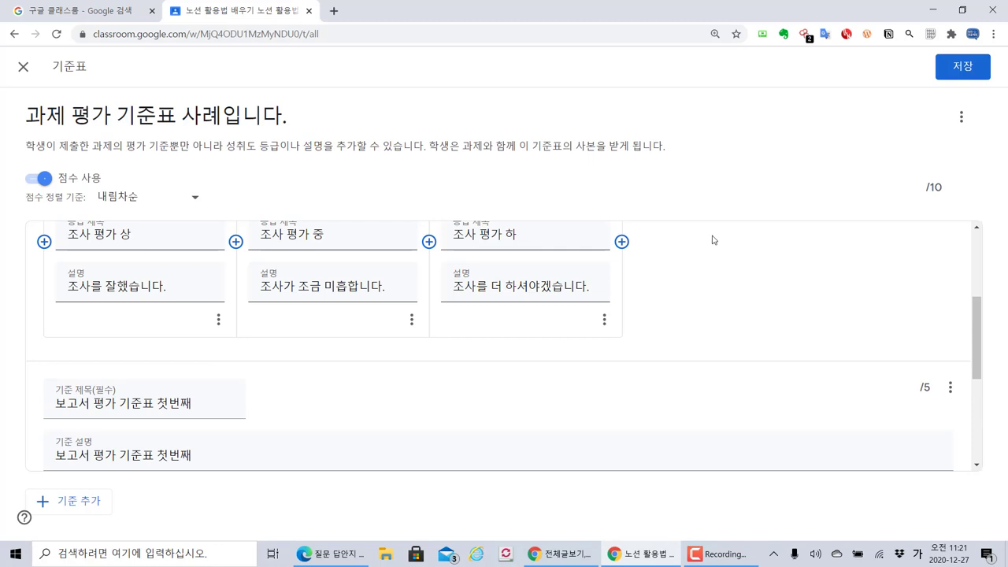
{"action": "scroll", "coordinate": [551, 248], "scroll_direction": "up", "scroll_amount": 3}
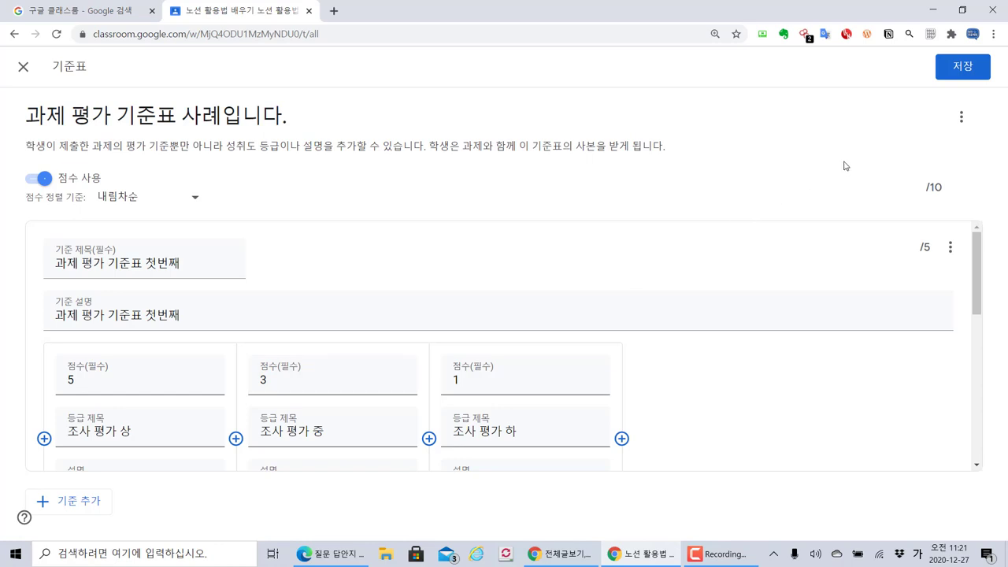
{"action": "left_click", "coordinate": [953, 70]}
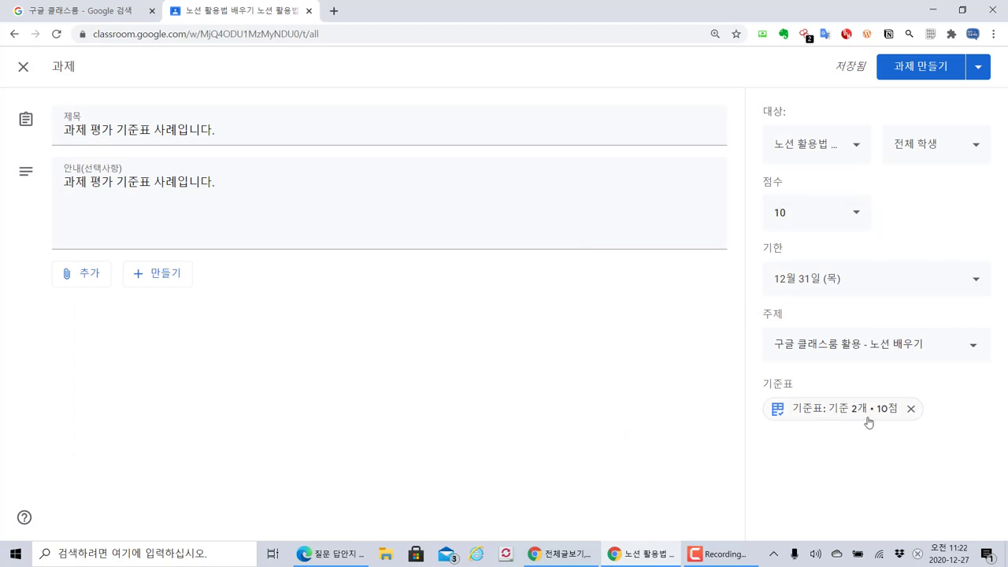
{"action": "left_click", "coordinate": [911, 66]}
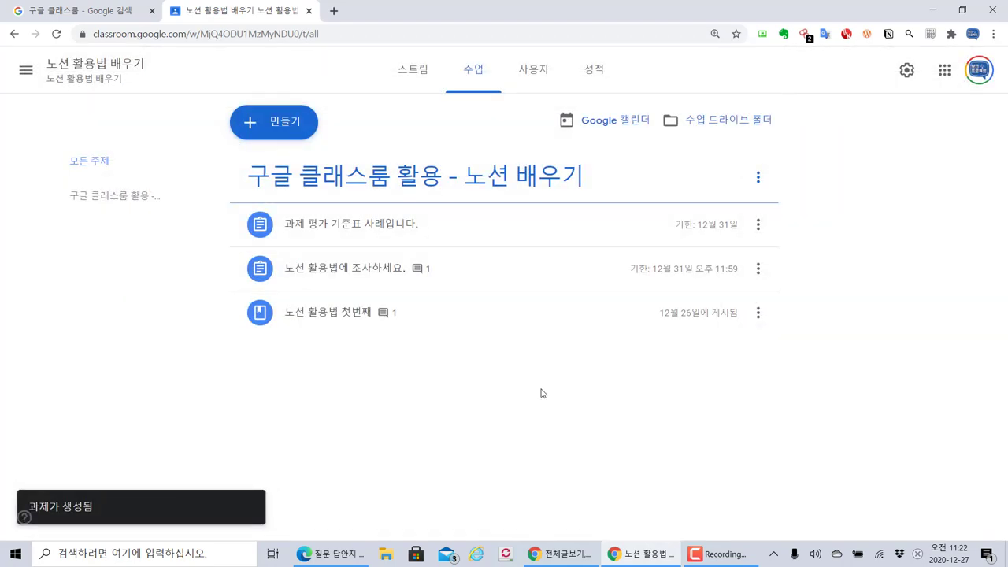
Switch to the student's Classroom session in Edge and open the assignment "과제 평가 기준표 사례입니다." from the class stream
{"action": "left_click", "coordinate": [345, 558]}
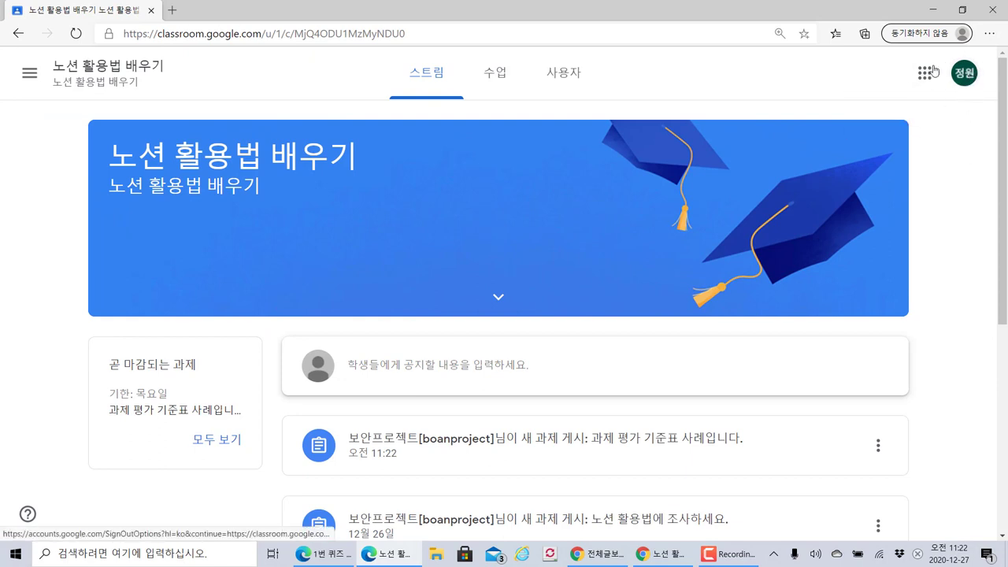
{"action": "scroll", "coordinate": [936, 152], "scroll_direction": "down", "scroll_amount": 2}
{"action": "scroll", "coordinate": [936, 152], "scroll_direction": "up", "scroll_amount": 1}
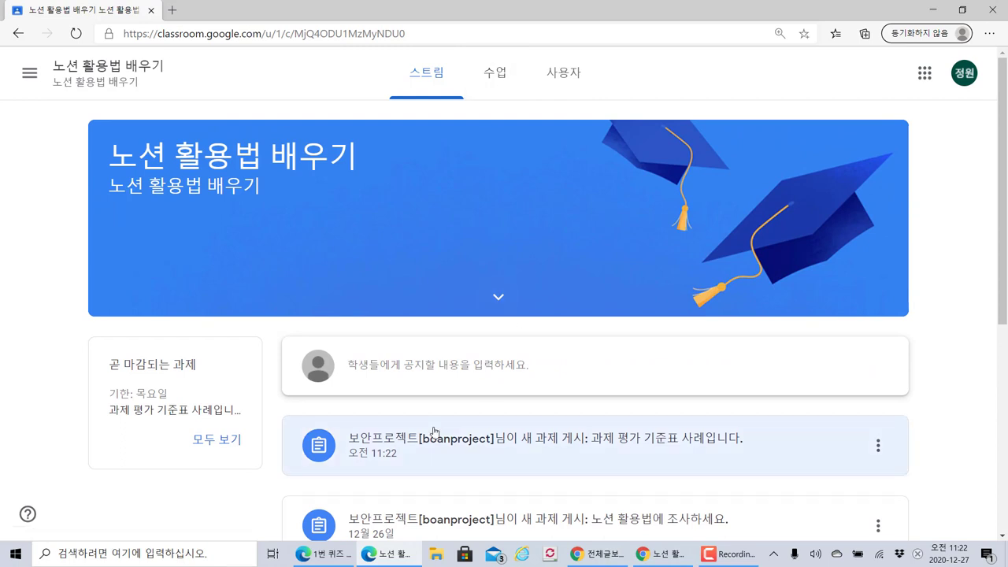
{"action": "scroll", "coordinate": [445, 427], "scroll_direction": "down", "scroll_amount": 1}
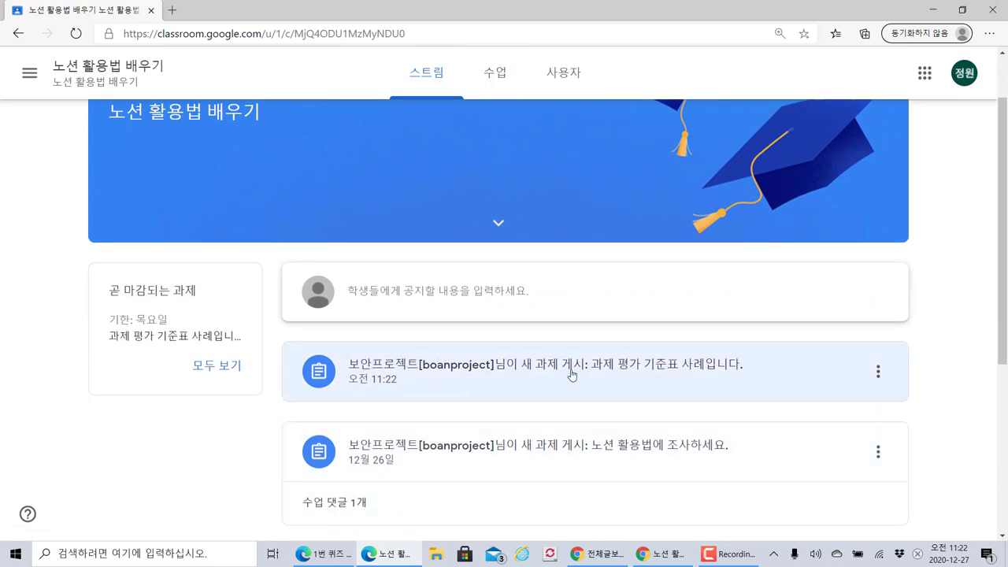
{"action": "left_click", "coordinate": [521, 373]}
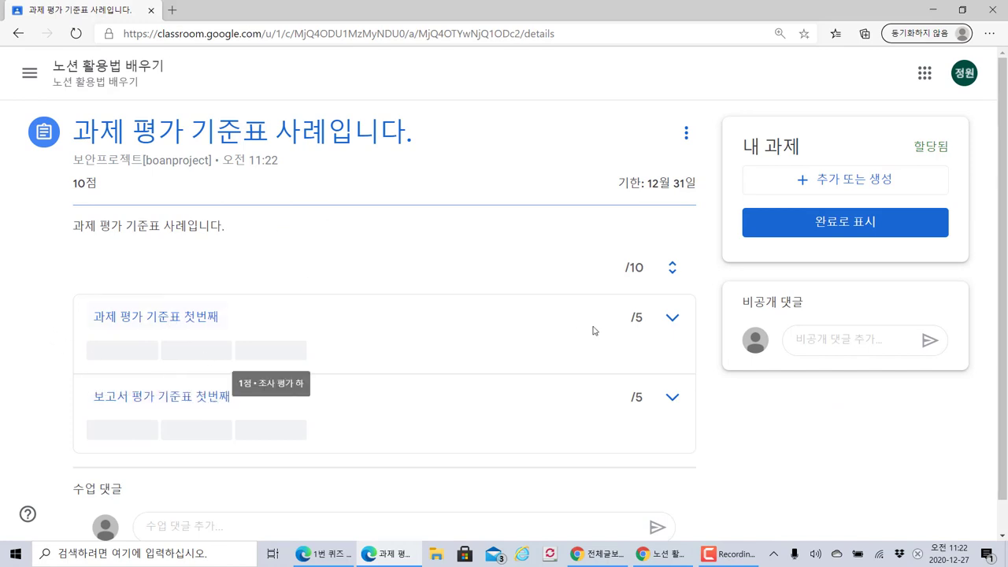
Expand both rubric criteria in the student's assignment view, examine their levels and descriptions, and collapse them again
{"action": "left_click", "coordinate": [197, 317]}
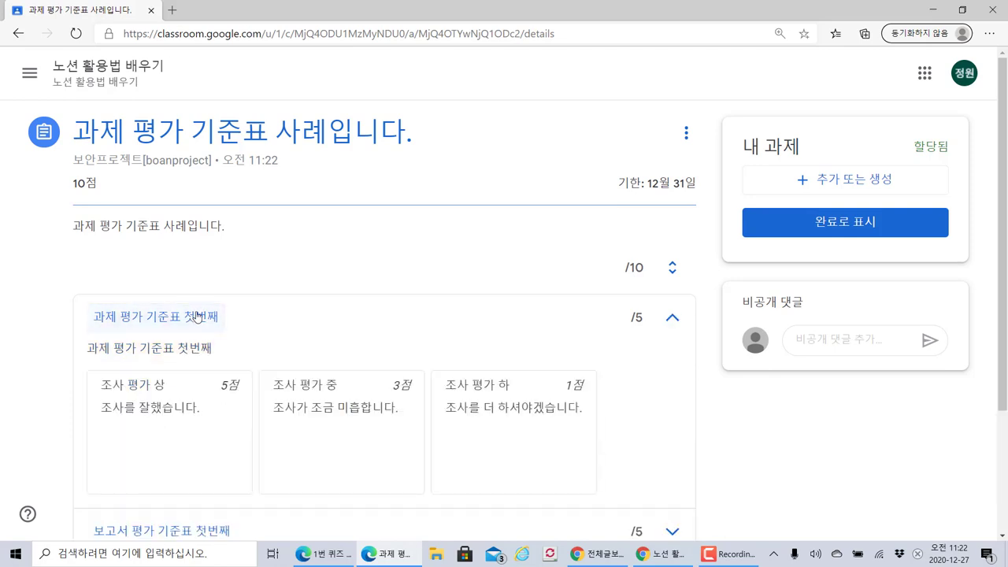
{"action": "scroll", "coordinate": [229, 334], "scroll_direction": "down", "scroll_amount": 1}
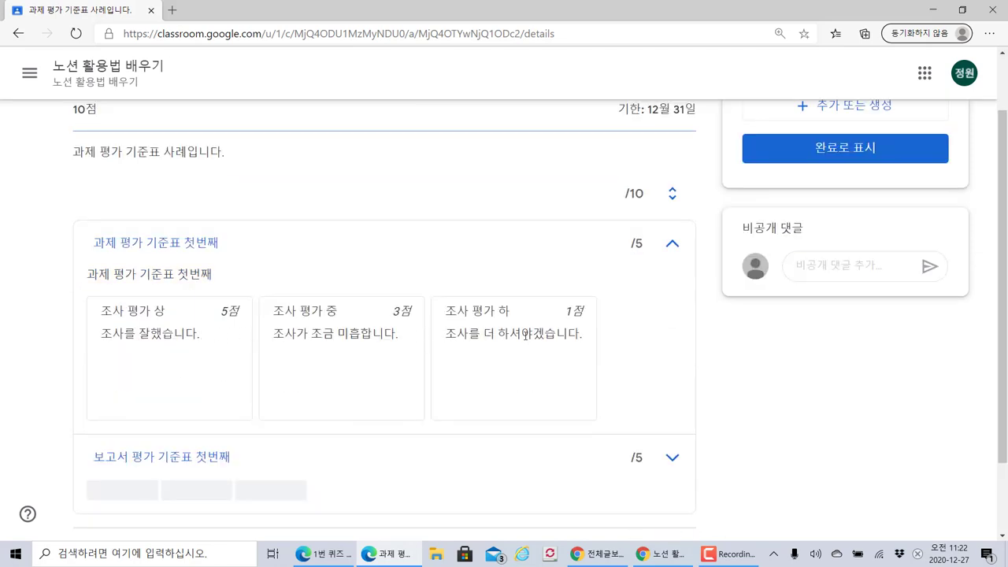
{"action": "left_click", "coordinate": [217, 252]}
{"action": "left_click", "coordinate": [212, 261]}
{"action": "mouse_move", "coordinate": [83, 278]}
{"action": "left_mouse_down"}
{"action": "mouse_move", "coordinate": [483, 356]}
{"action": "mouse_move", "coordinate": [601, 360]}
{"action": "left_mouse_up"}
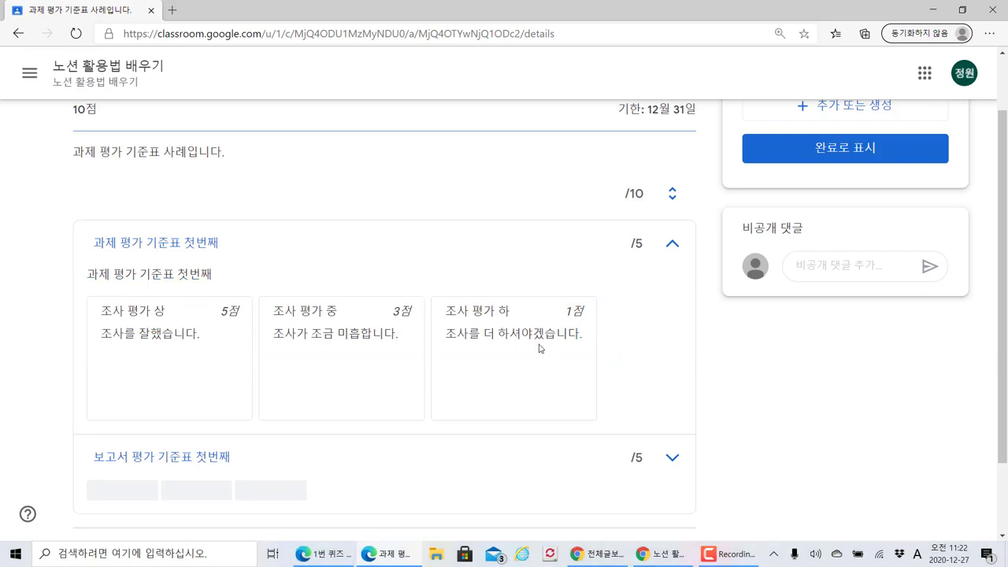
{"action": "scroll", "coordinate": [210, 383], "scroll_direction": "down", "scroll_amount": 1}
{"action": "left_click", "coordinate": [203, 383]}
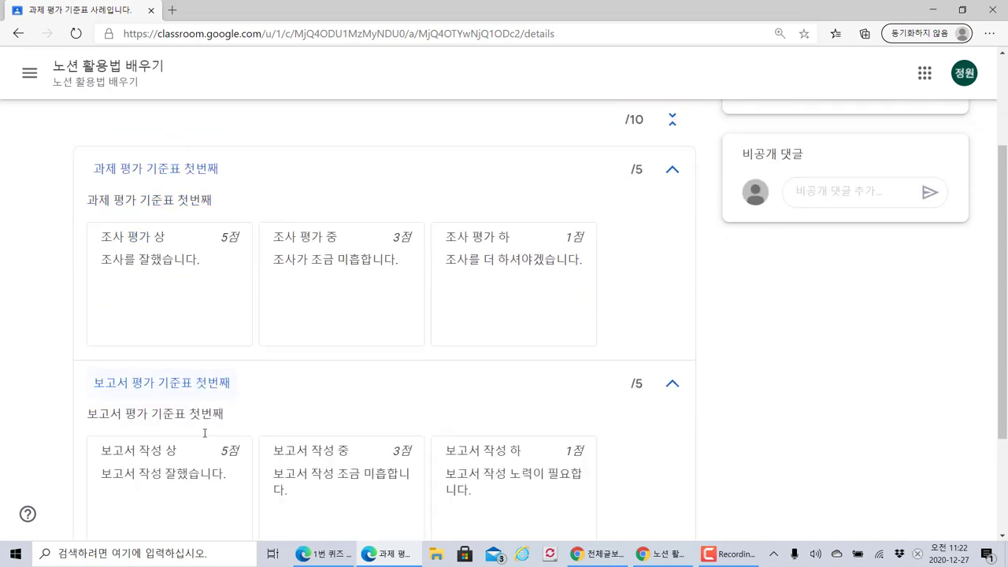
{"action": "left_click", "coordinate": [217, 393]}
{"action": "left_click", "coordinate": [200, 174]}
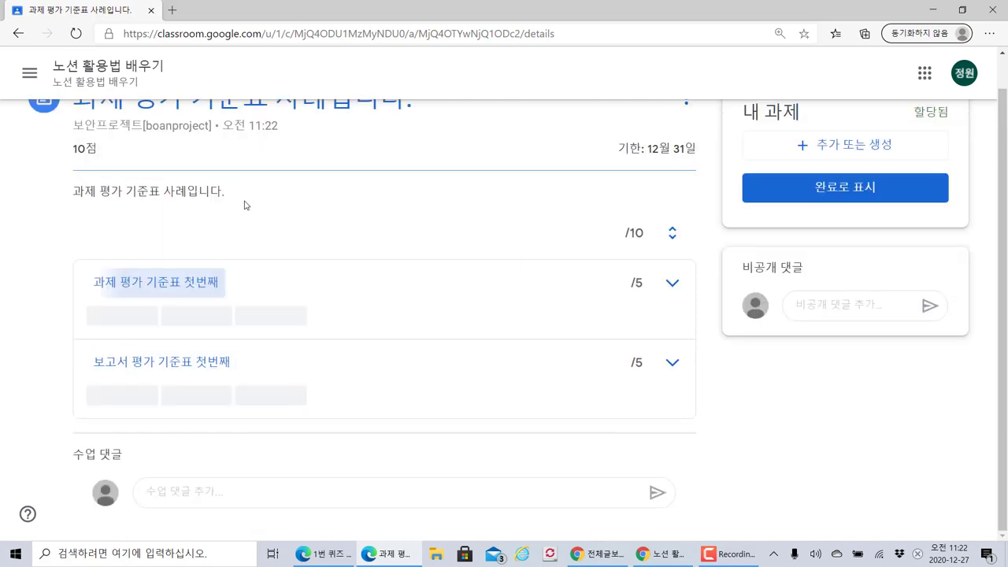
{"action": "scroll", "coordinate": [339, 238], "scroll_direction": "down", "scroll_amount": 1}
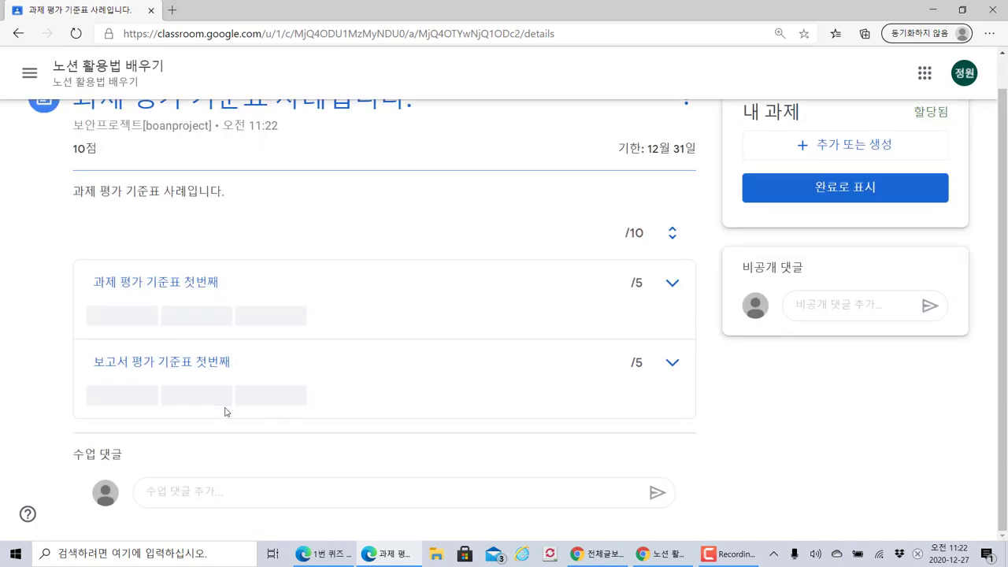
{"action": "scroll", "coordinate": [281, 251], "scroll_direction": "up", "scroll_amount": 1}
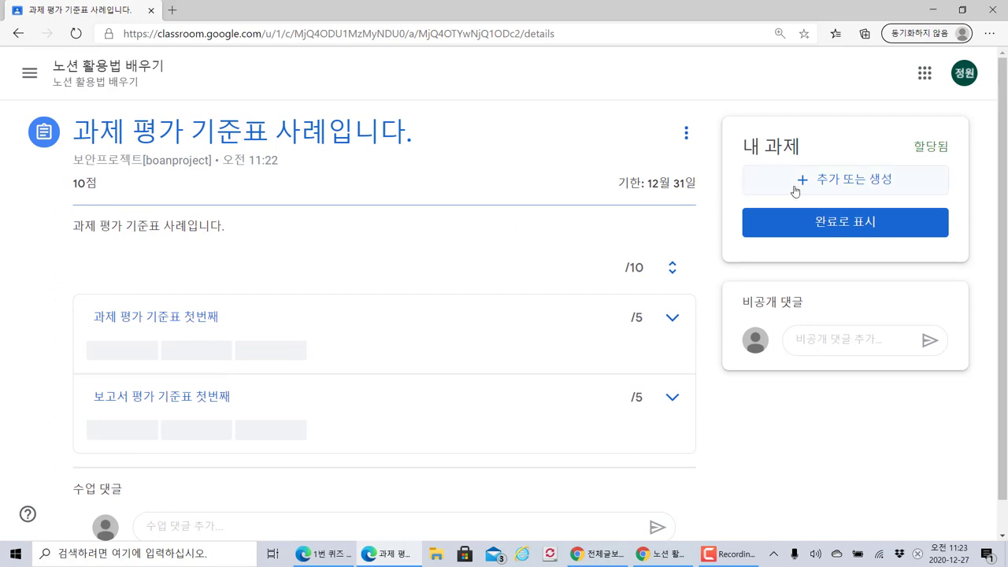
Create a new Google Docs document as the student's work for the assignment and open it
{"action": "left_click", "coordinate": [832, 187]}
{"action": "left_click", "coordinate": [823, 331]}
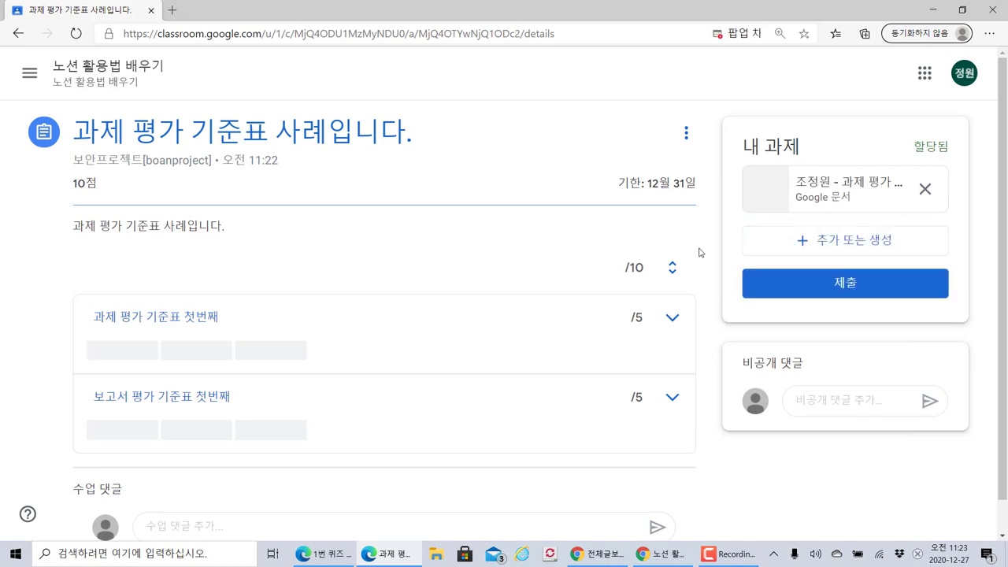
{"action": "left_click", "coordinate": [791, 192]}
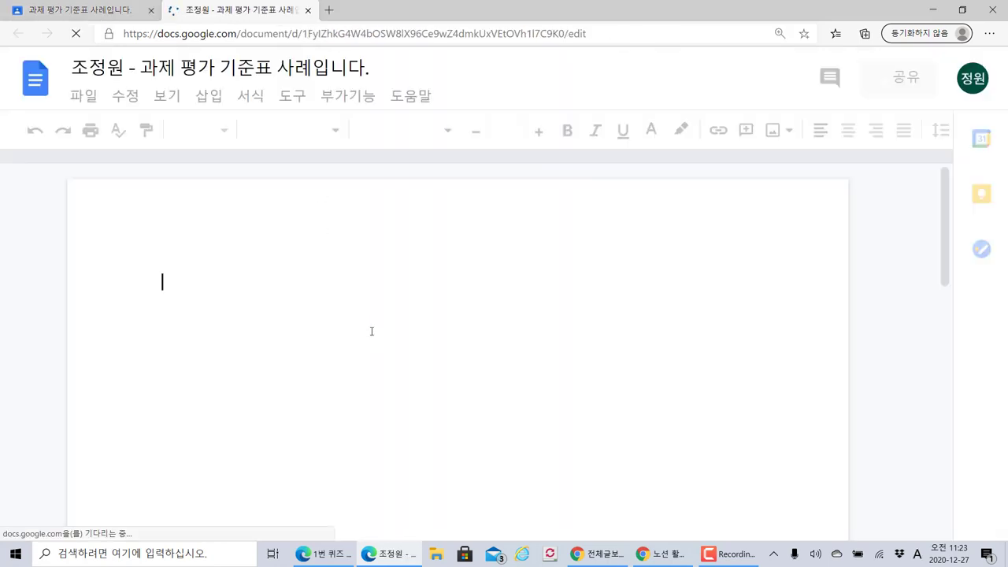
Write "조사도 열심히 했고, 보고서도 열심히 작성했습니다." as the text of the student's document
{"action": "type", "text": "hwk"}
{"action": "key", "text": "BackSpace"}
{"action": "key", "text": "BackSpace"}
{"action": "key", "text": "BackSpace"}
{"action": "key", "text": "Hangul"}
{"action": "type", "text": "즤"}
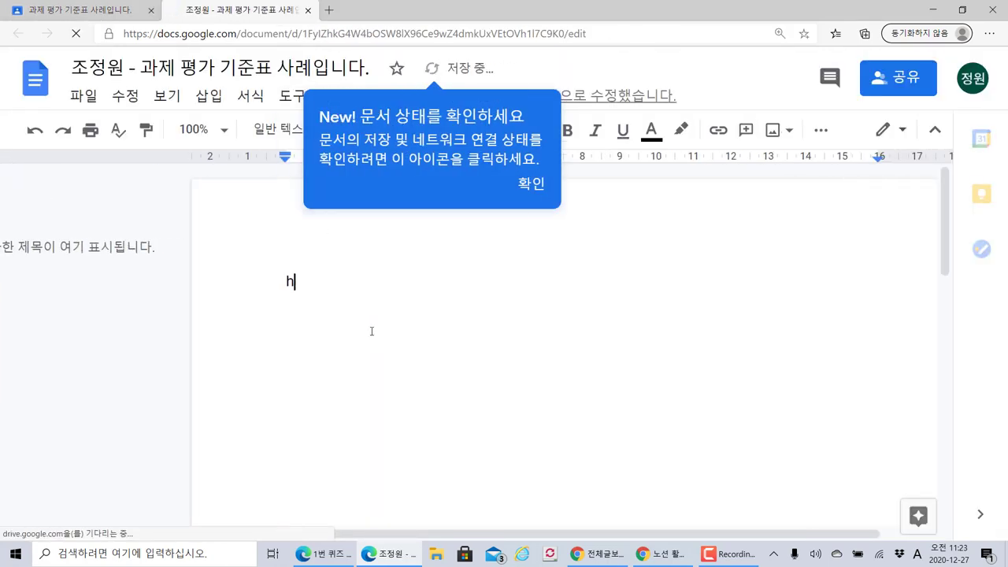
{"action": "key", "text": "BackSpace"}
{"action": "type", "text": "조사도 열심"}
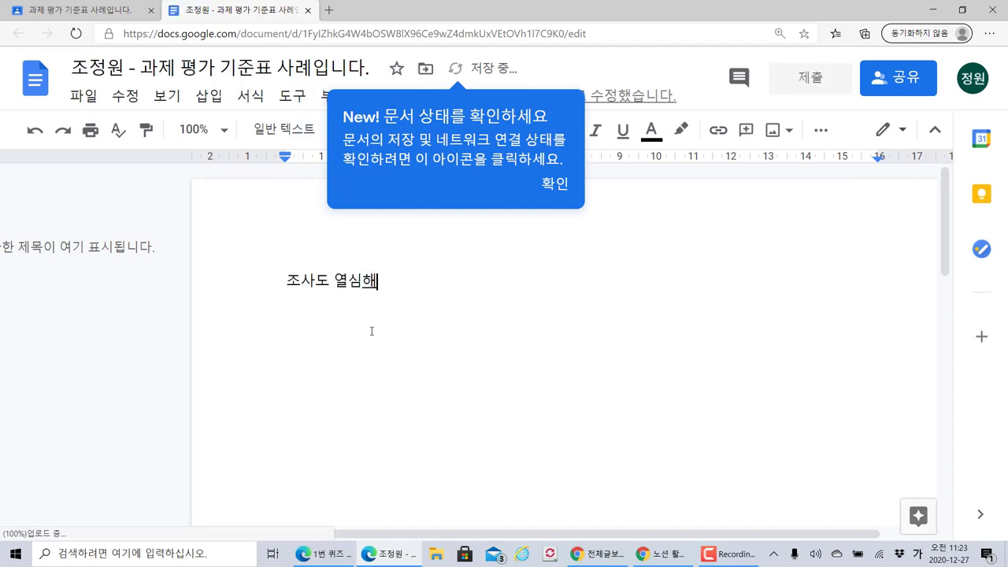
{"action": "type", "text": "히 했고, 보고서"}
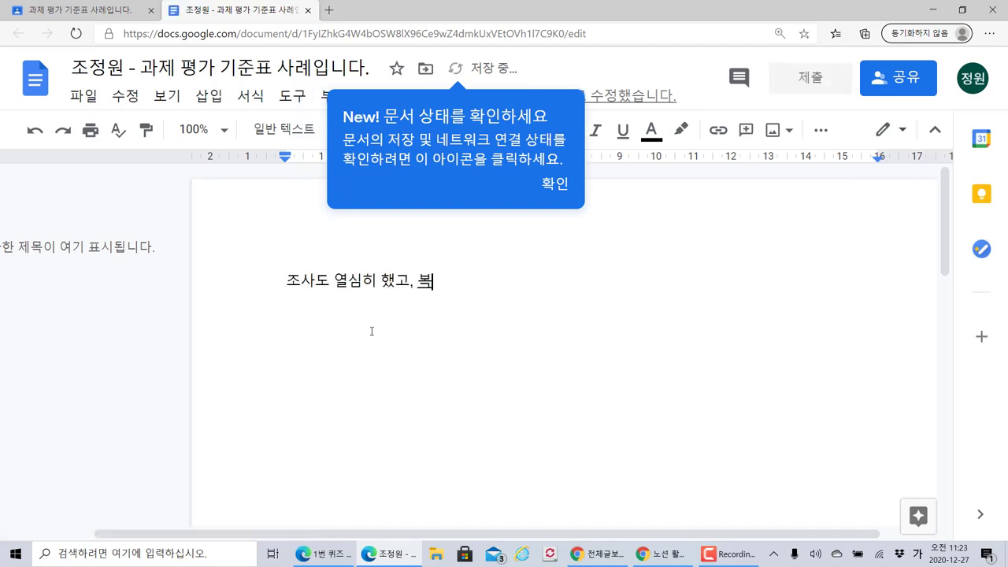
{"action": "type", "text": "도 열심"}
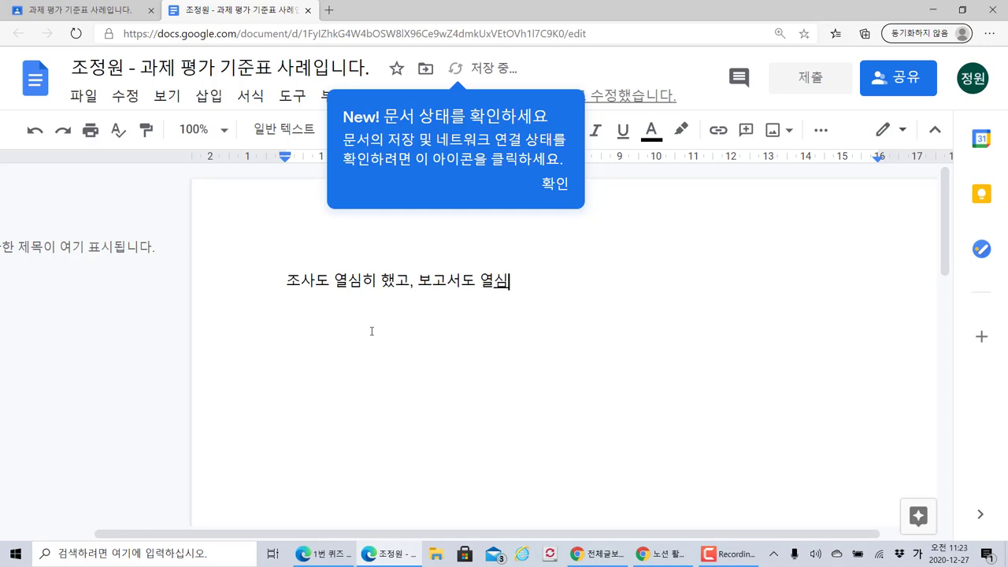
{"action": "type", "text": "히 잭성했습니다.!!"}
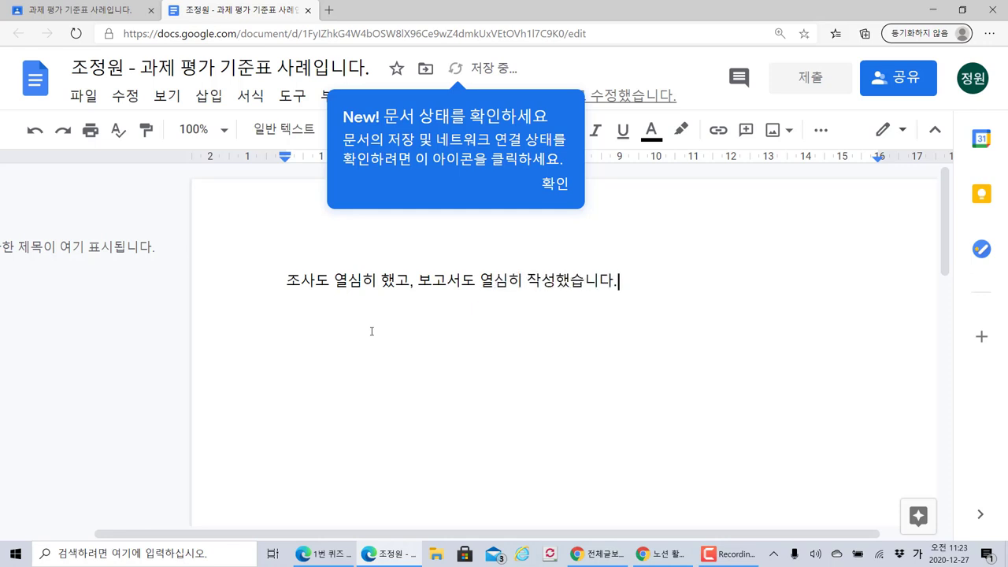